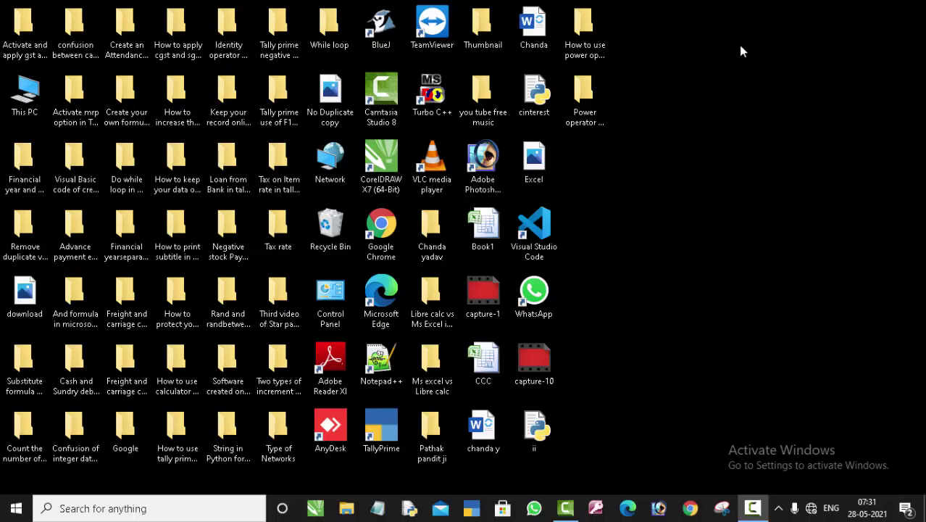
# Refresh the desktop three times, then bring up the Start menu
pyautogui.rightClick(755, 45)
pyautogui.click(759, 81)
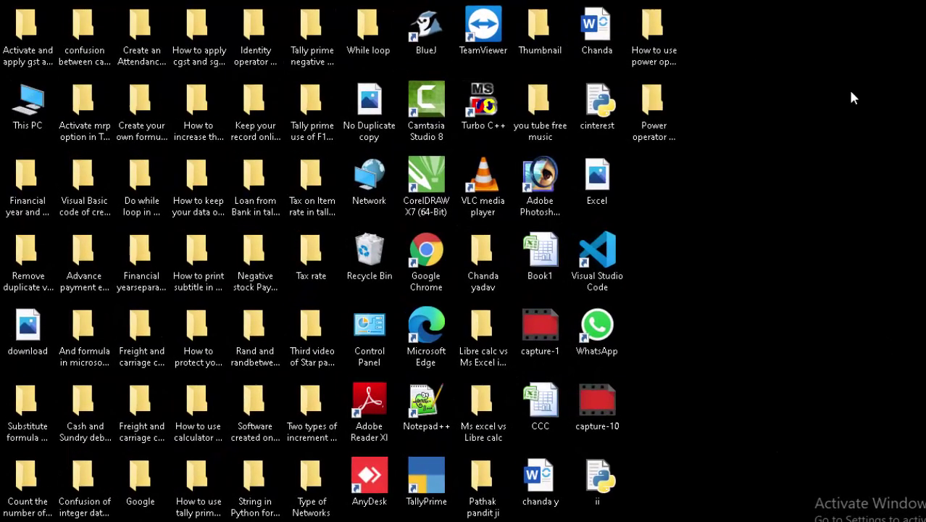
pyautogui.rightClick(849, 92)
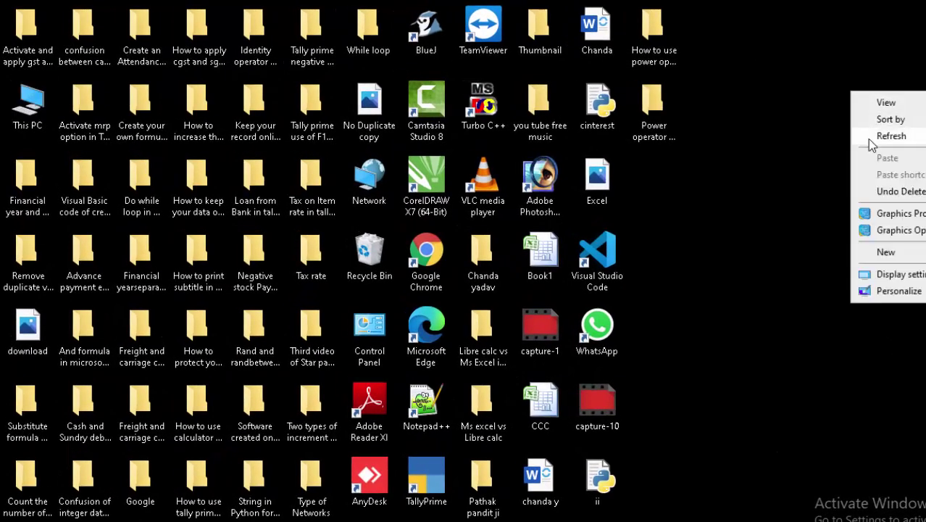
pyautogui.click(867, 135)
pyautogui.rightClick(867, 138)
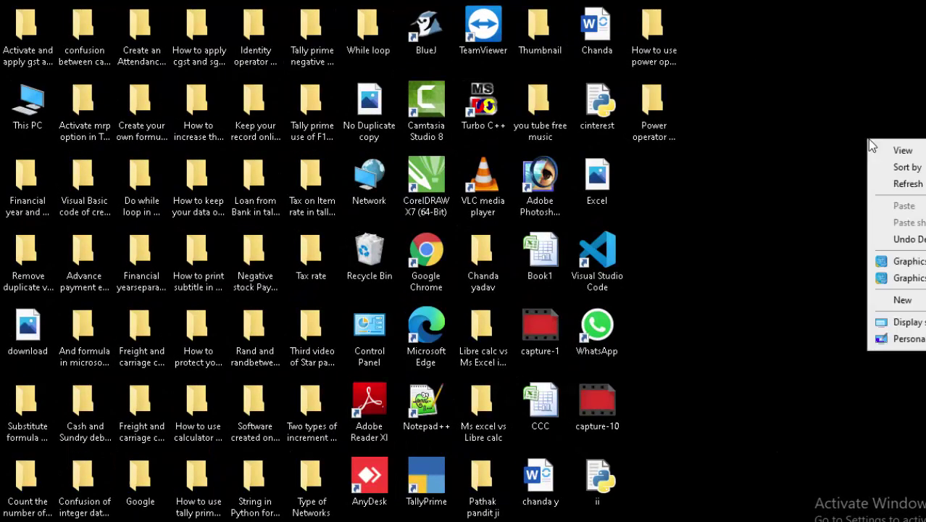
pyautogui.click(899, 183)
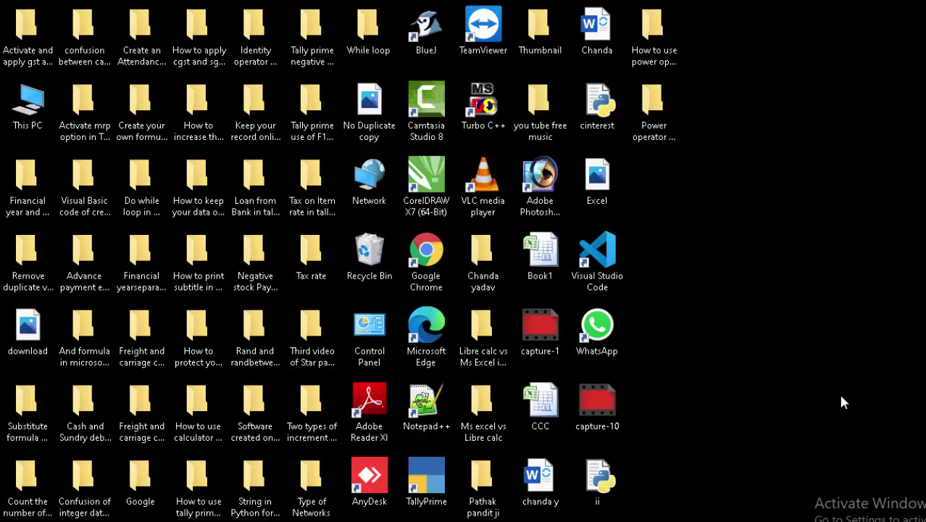
pyautogui.press('super')
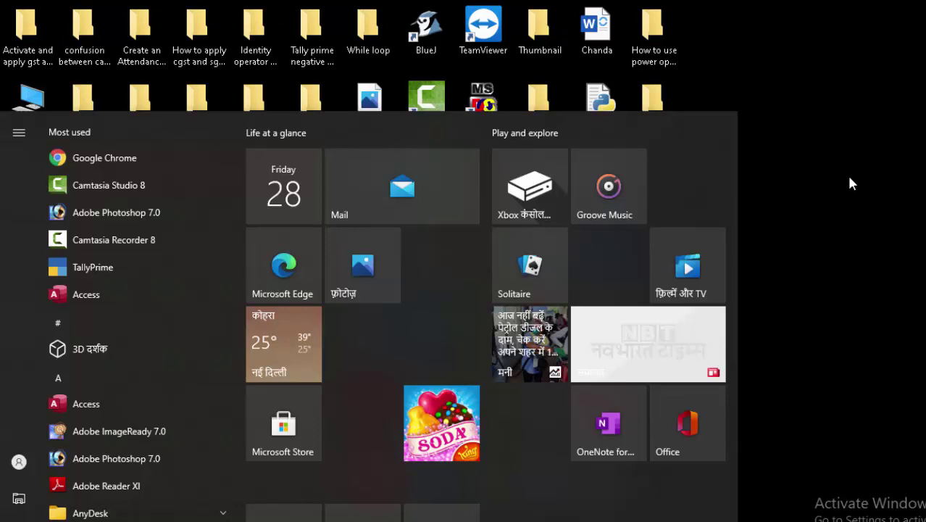
# Launch Microsoft Access from the Start menu
pyautogui.click(923, 224)
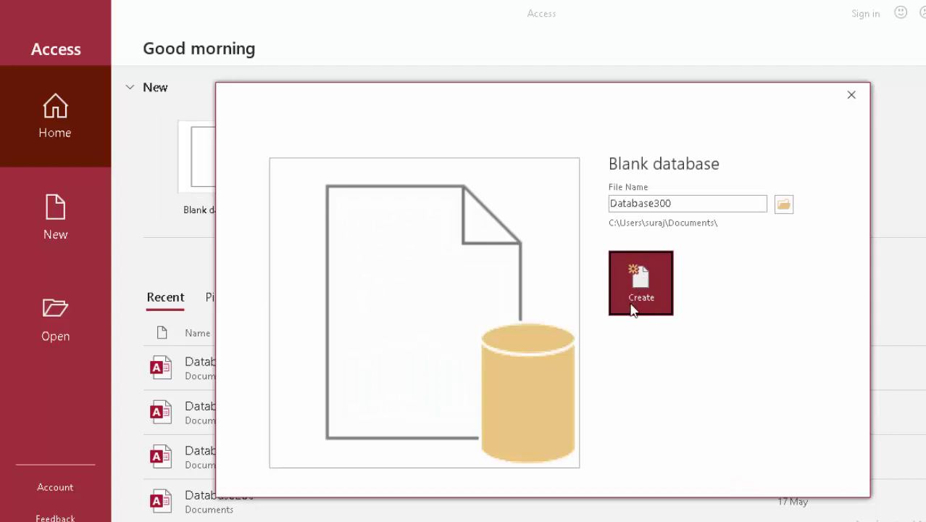
# Create the blank Database300 database and bring up the table view options
pyautogui.click(638, 284)
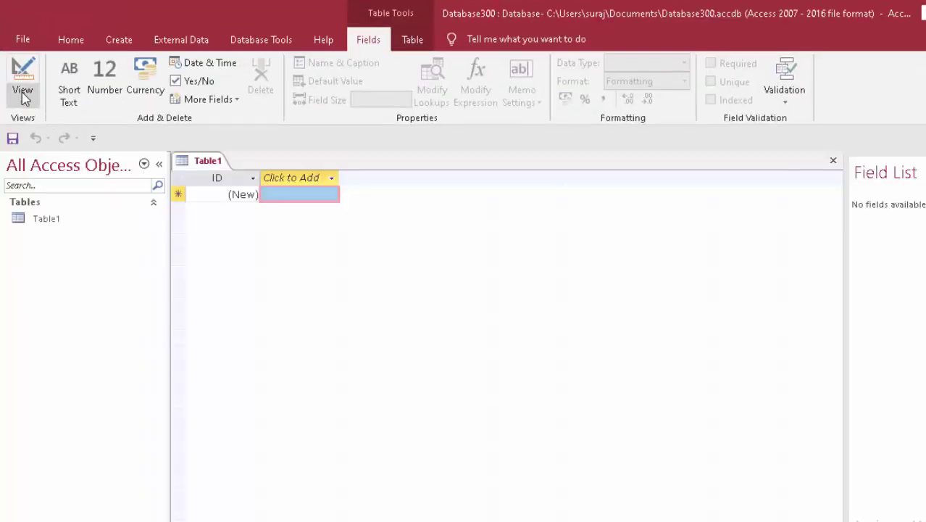
pyautogui.click(22, 95)
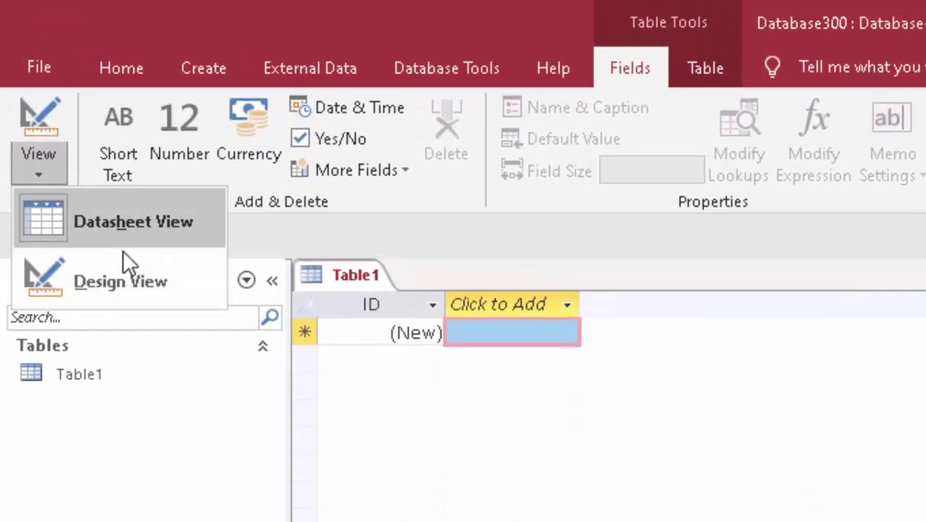
# Save the table as Table1 in Design View, rename ID to id, and add Product name
pyautogui.click(127, 273)
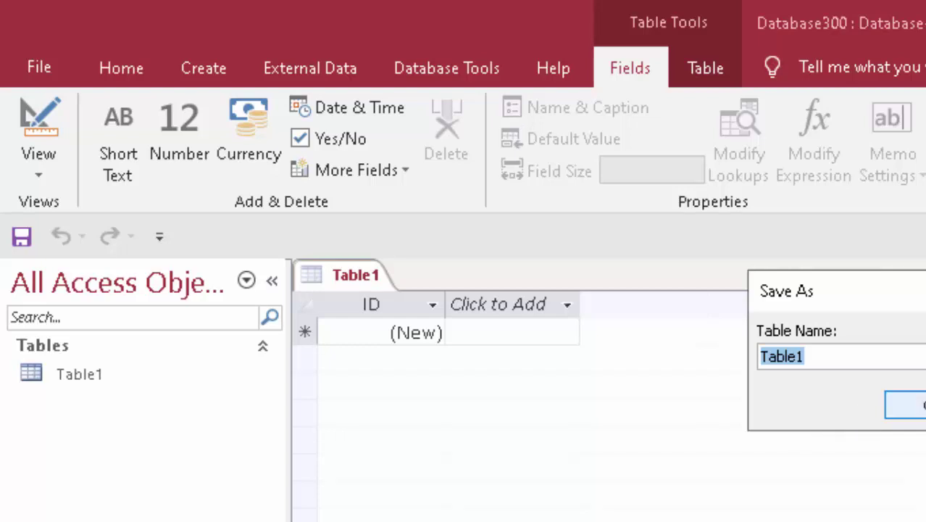
pyautogui.click(904, 405)
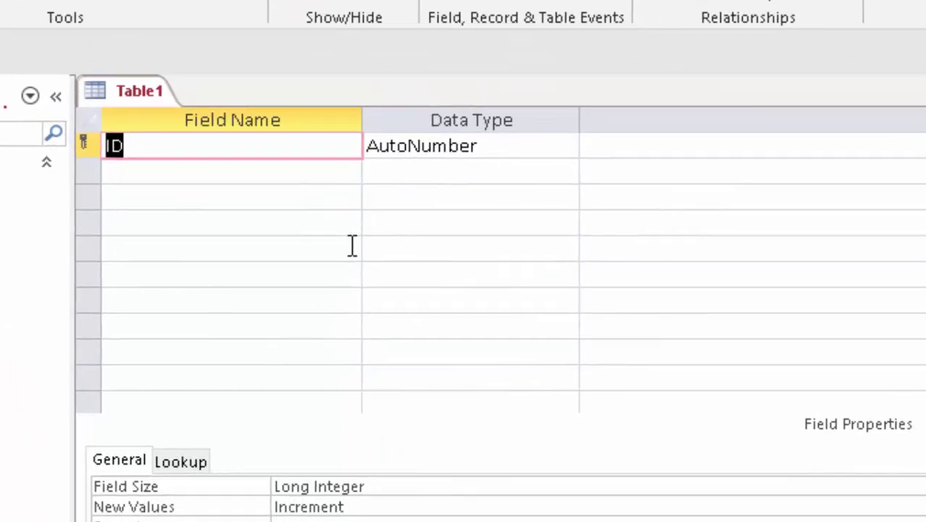
pyautogui.press('BackSpace')
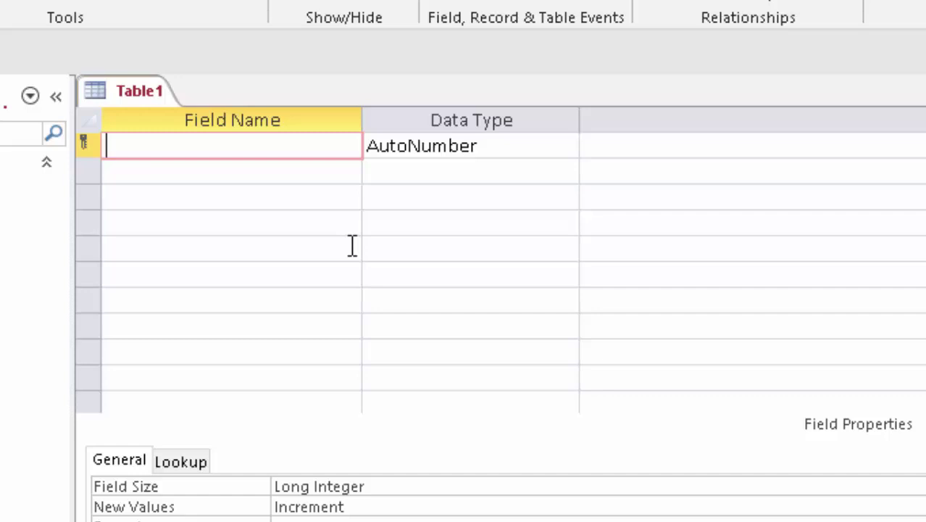
pyautogui.write('id')
pyautogui.press('Down')
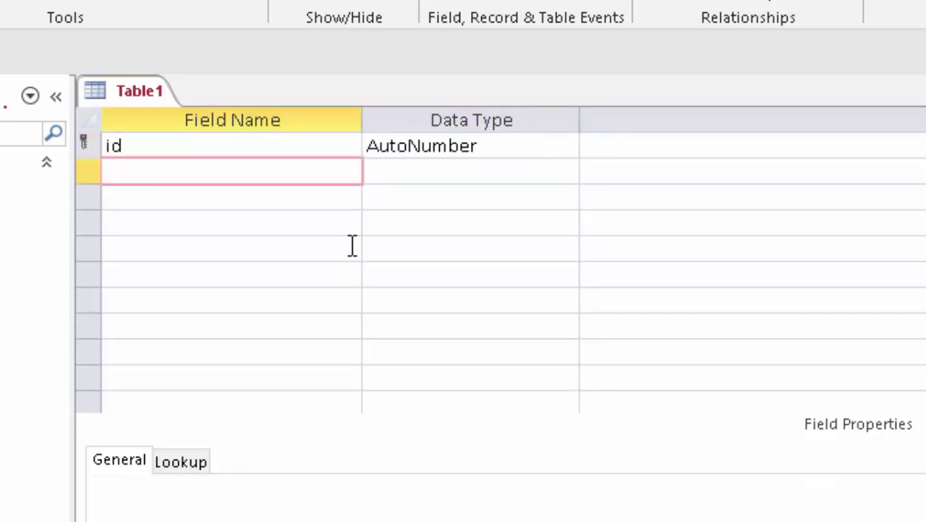
pyautogui.write('Prod')
pyautogui.write('uct na')
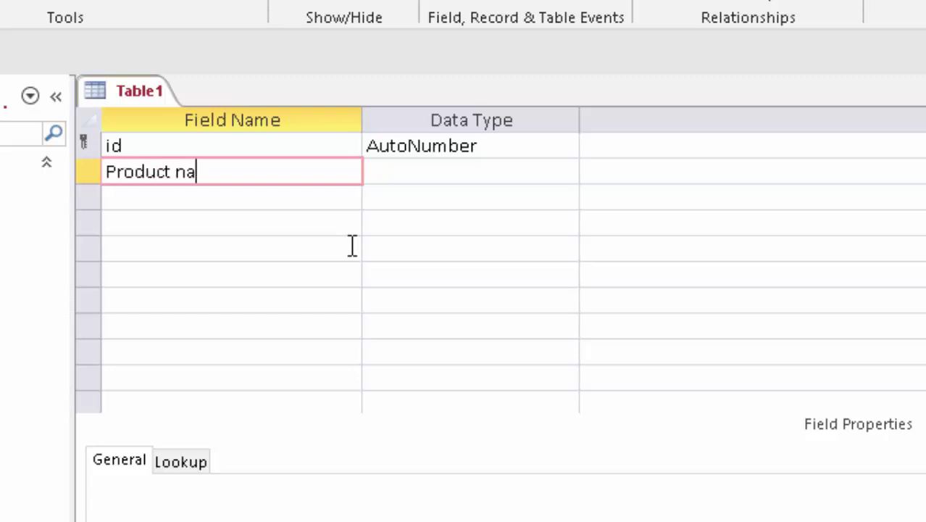
pyautogui.write('me')
pyautogui.press('Tab')
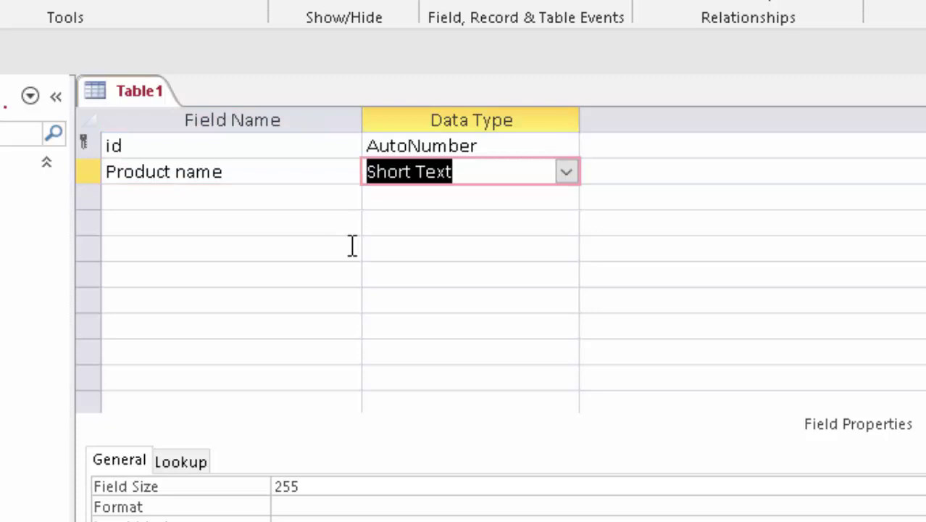
# Add a Unit field of type Number and a Price field of type Currency
pyautogui.click(259, 200)
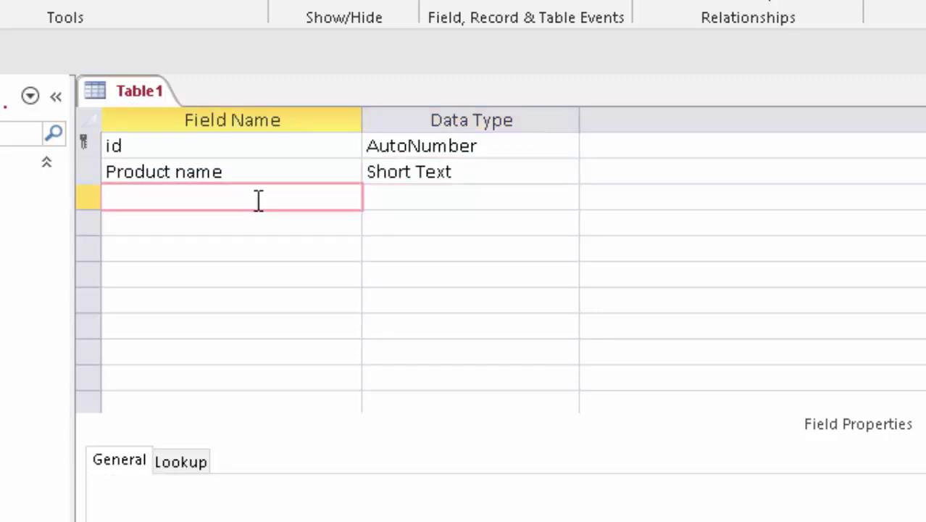
pyautogui.write('Unit')
pyautogui.click(462, 196)
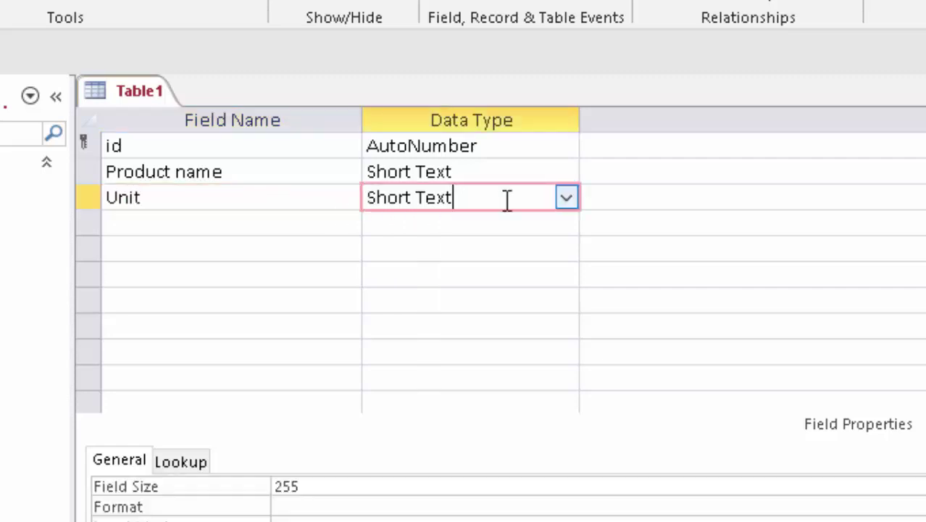
pyautogui.click(566, 194)
pyautogui.click(490, 269)
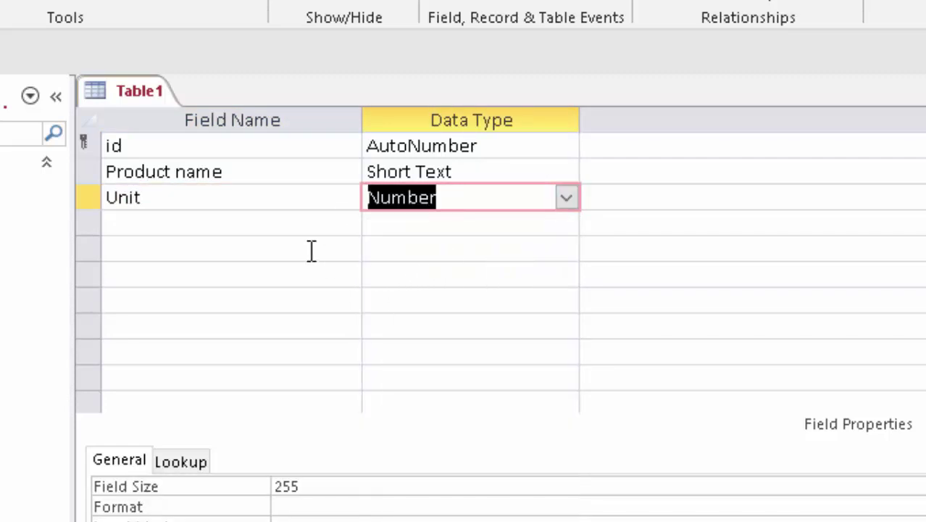
pyautogui.click(246, 224)
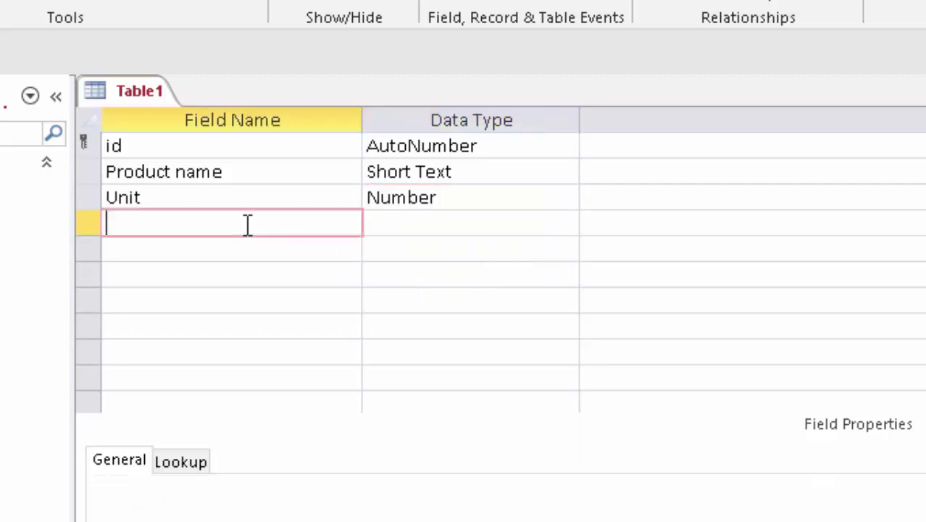
pyautogui.write('Price')
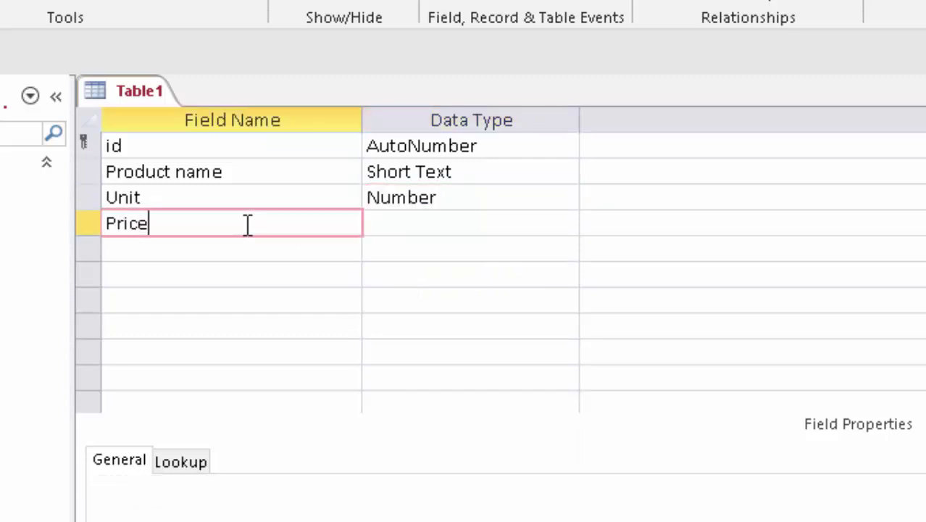
pyautogui.click(418, 223)
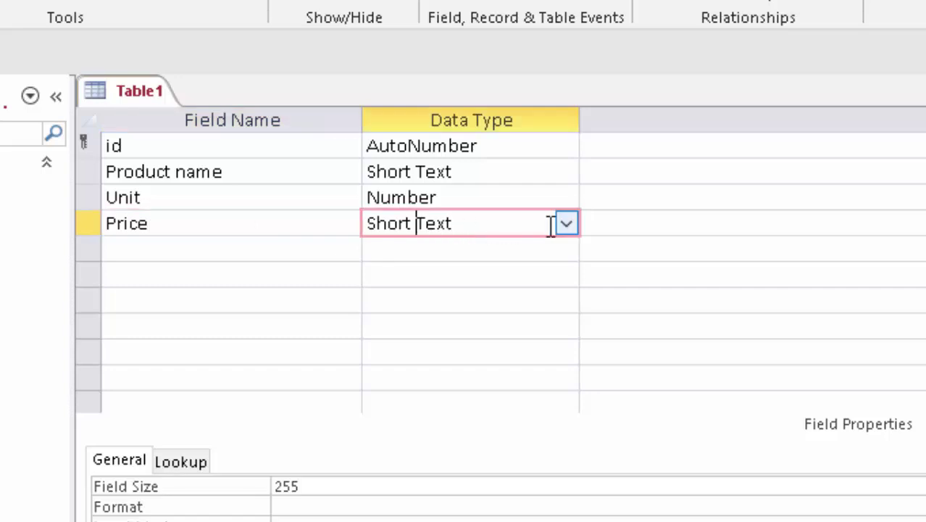
pyautogui.click(565, 225)
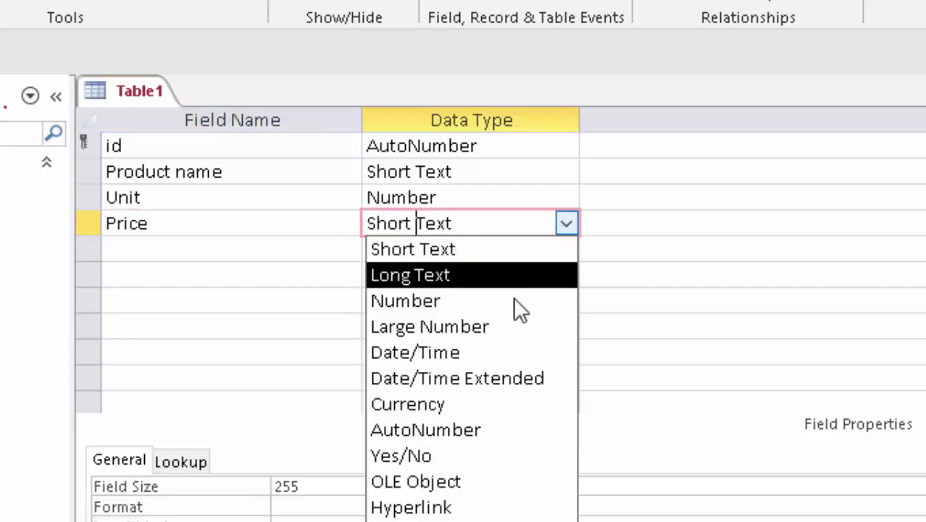
pyautogui.click(481, 403)
# Add a Total field row to Table1
pyautogui.click(124, 251)
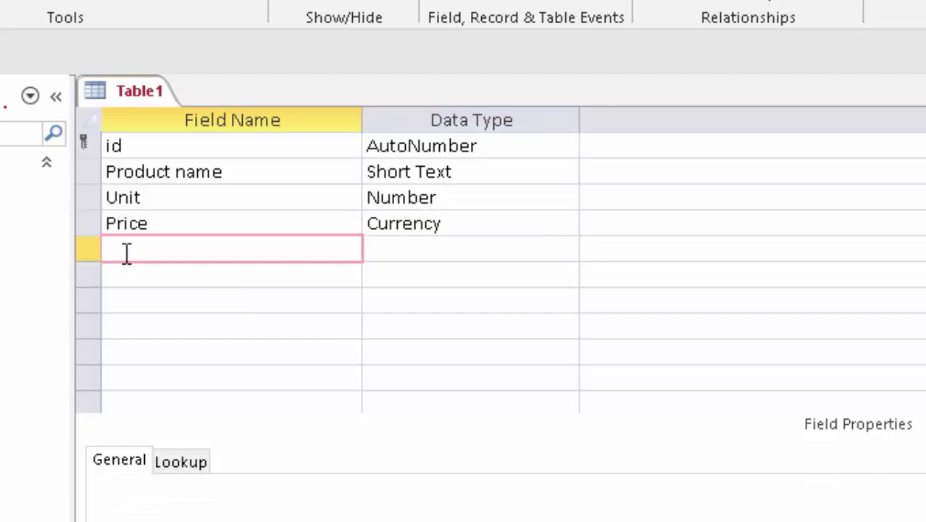
pyautogui.write('Tot')
pyautogui.write('al')
pyautogui.click(415, 229)
pyautogui.click(456, 254)
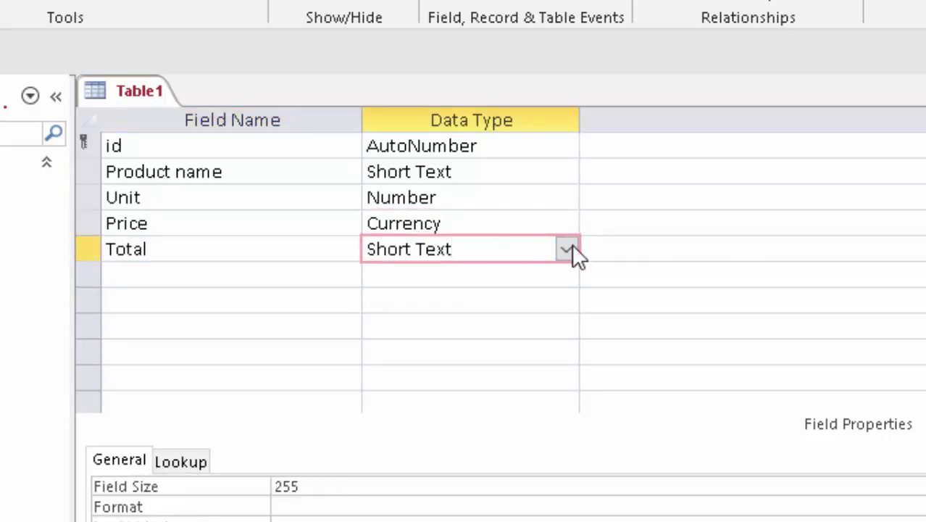
pyautogui.click(565, 249)
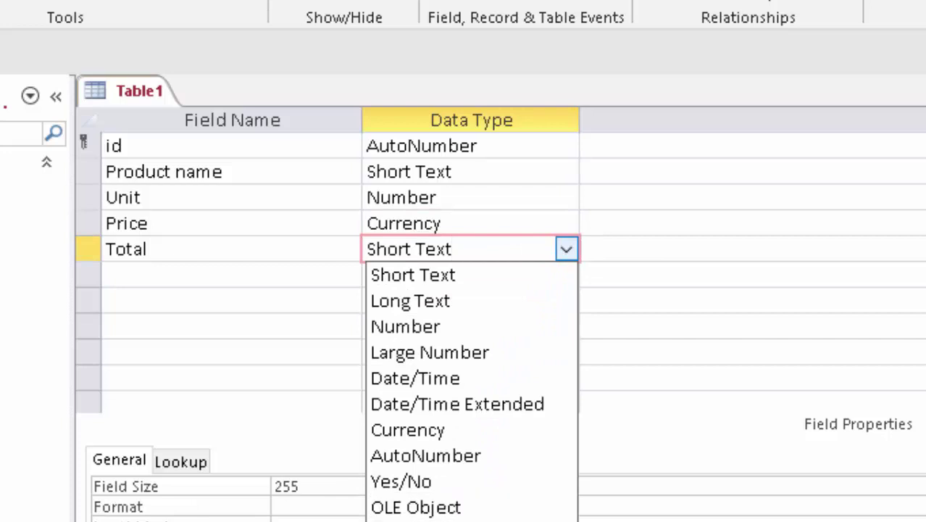
# Set Total to a Calculated field with the expression [Price]*[Unit]
pyautogui.click(471, 519)
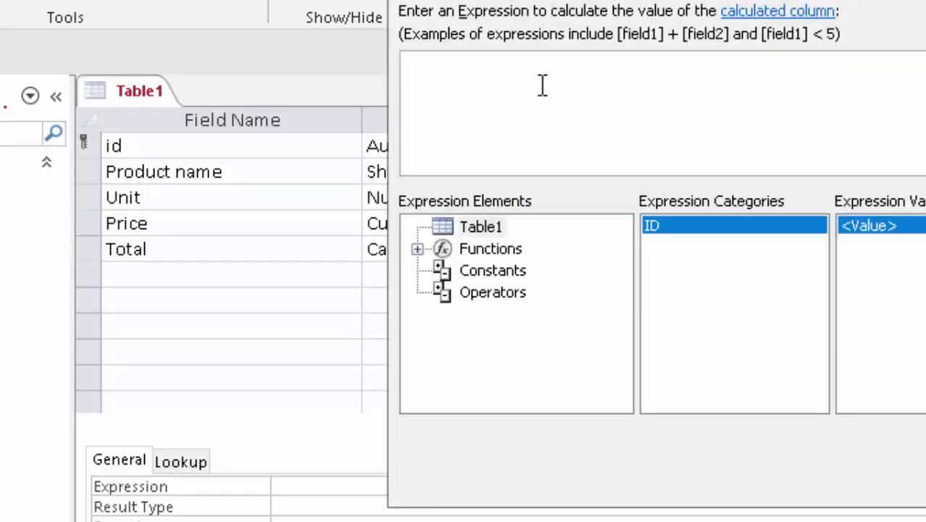
pyautogui.write('[Pr')
pyautogui.write('ice]')
pyautogui.write('*[')
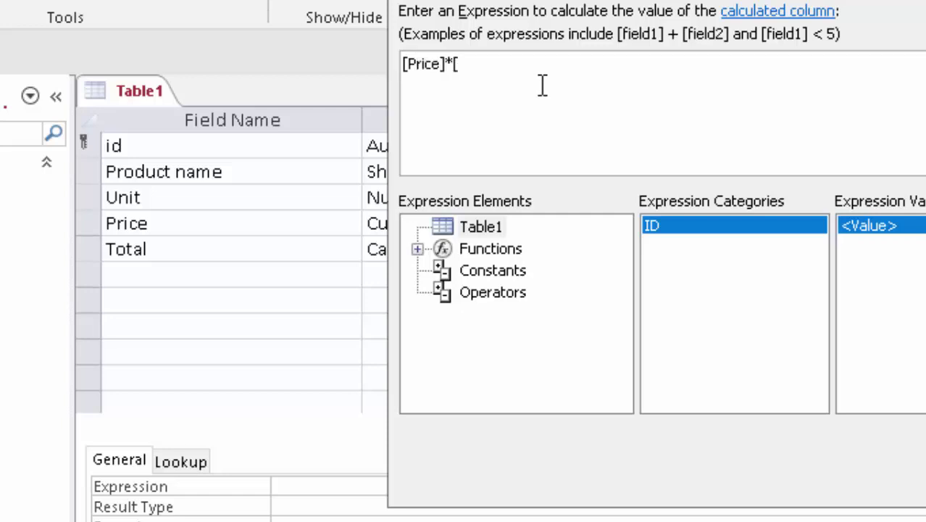
pyautogui.write('Unit')
pyautogui.write(']')
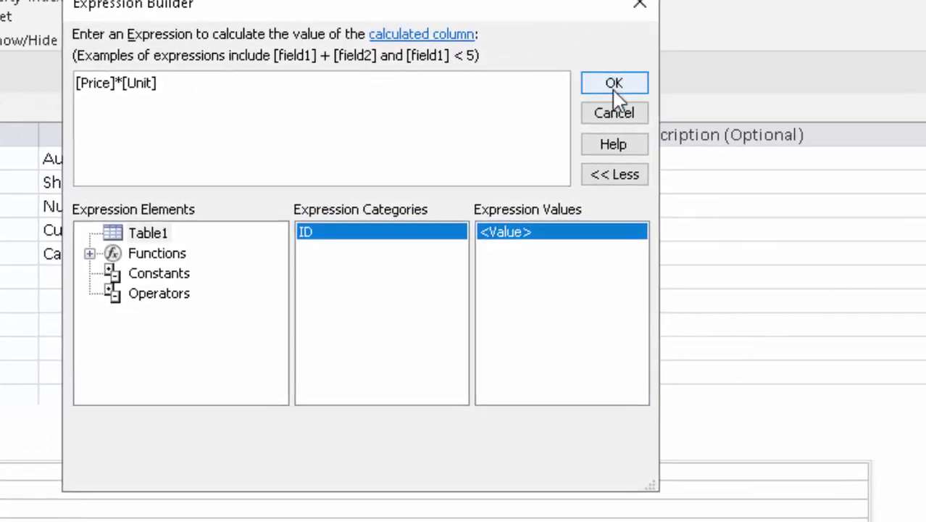
pyautogui.click(612, 87)
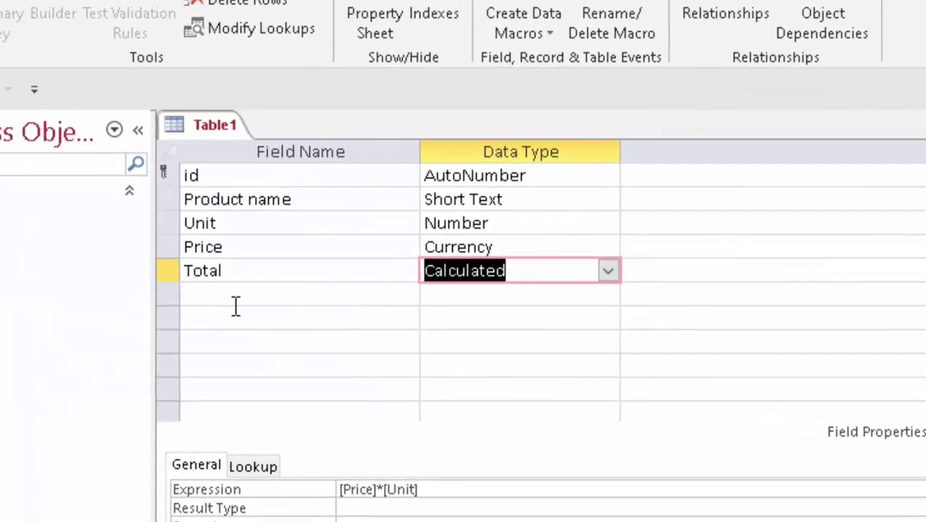
pyautogui.click(242, 293)
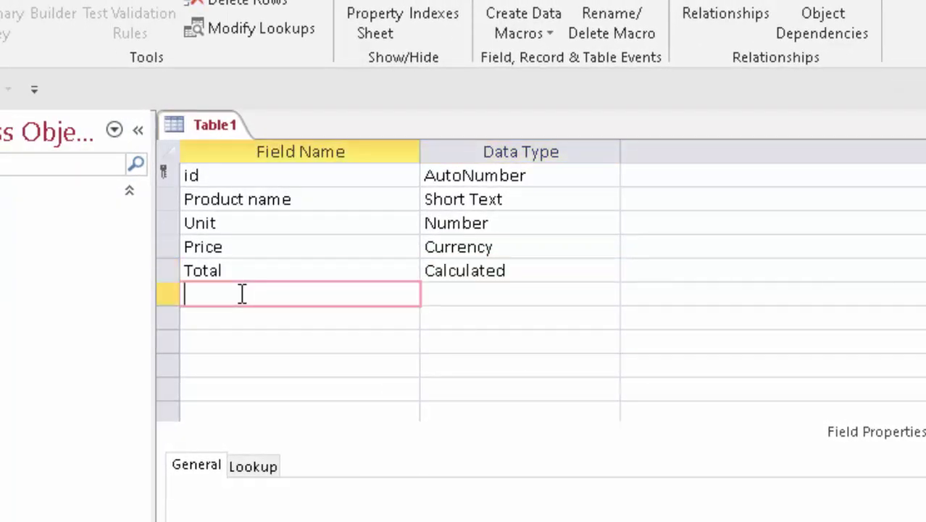
# Add a Tax field of type Number and start the Lookup Wizard on it
pyautogui.write('Ta')
pyautogui.write('x')
pyautogui.click(598, 297)
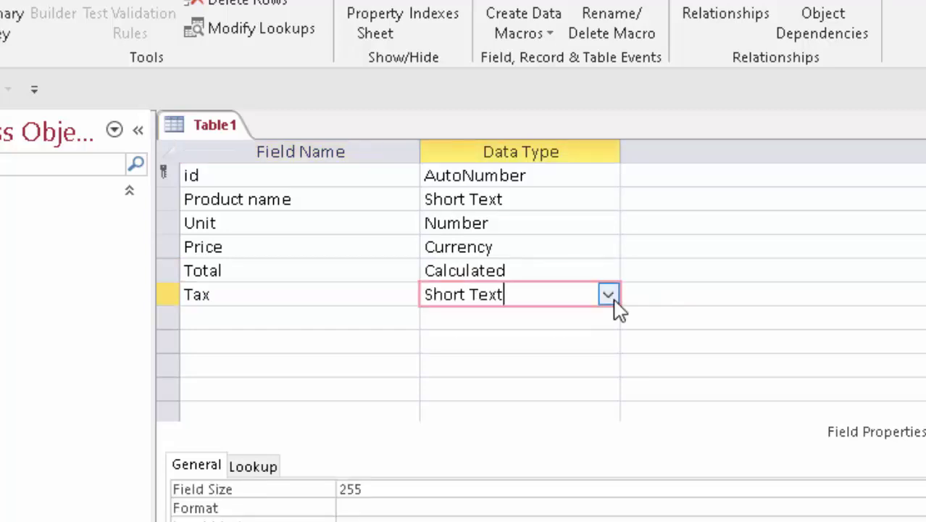
pyautogui.click(612, 301)
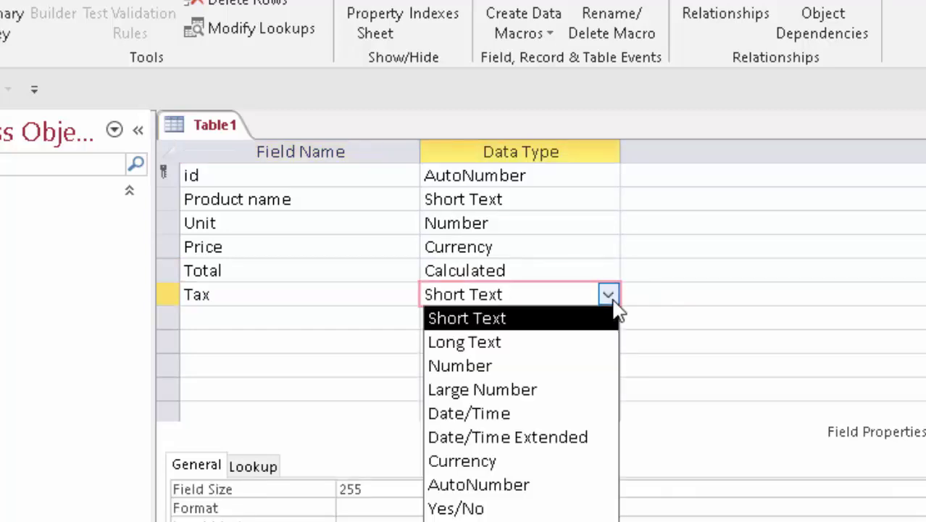
pyautogui.click(567, 367)
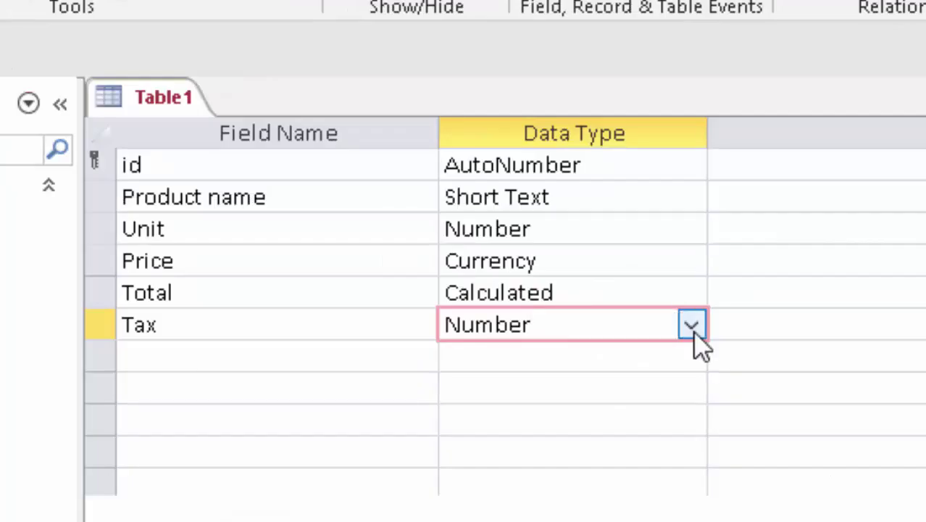
pyautogui.click(692, 325)
pyautogui.click(342, 487)
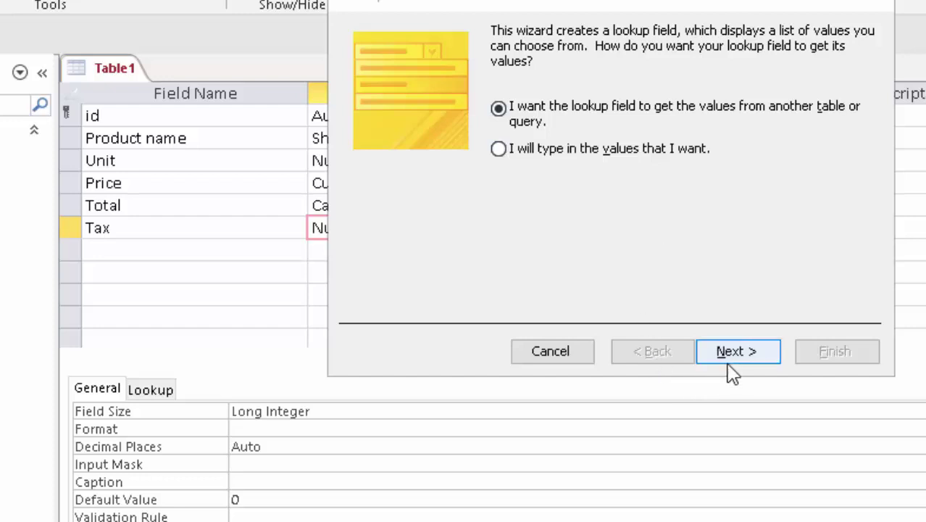
# In the Lookup Wizard, type the Tax values 5, 10, 12, 18, 21 and 28
pyautogui.click(580, 149)
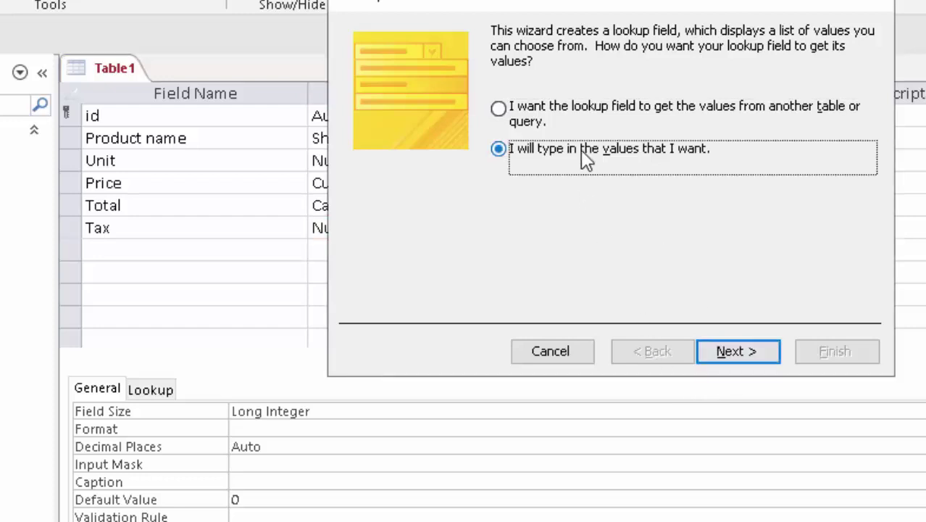
pyautogui.click(733, 349)
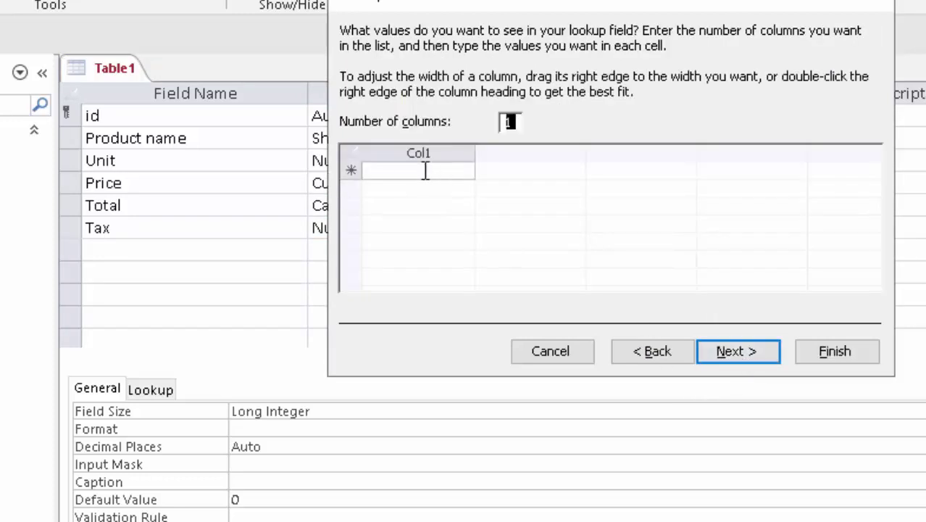
pyautogui.click(416, 170)
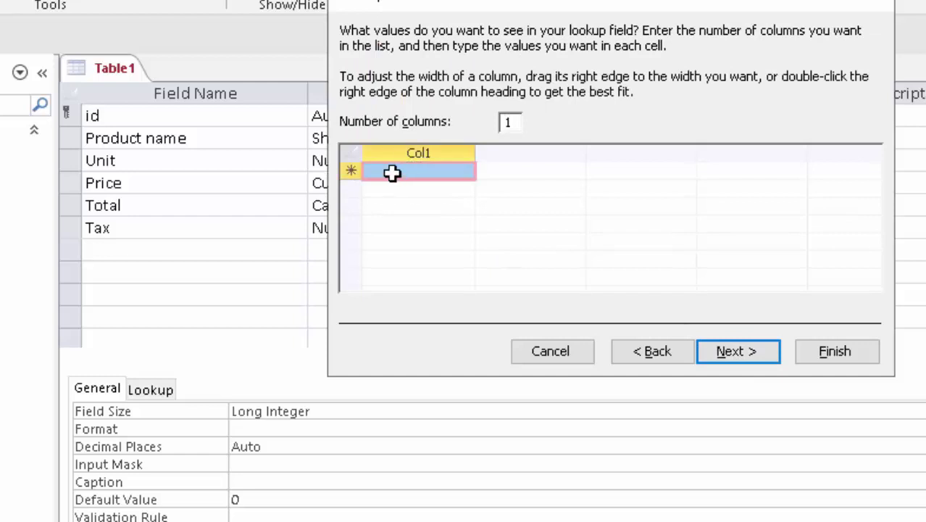
pyautogui.click(420, 169)
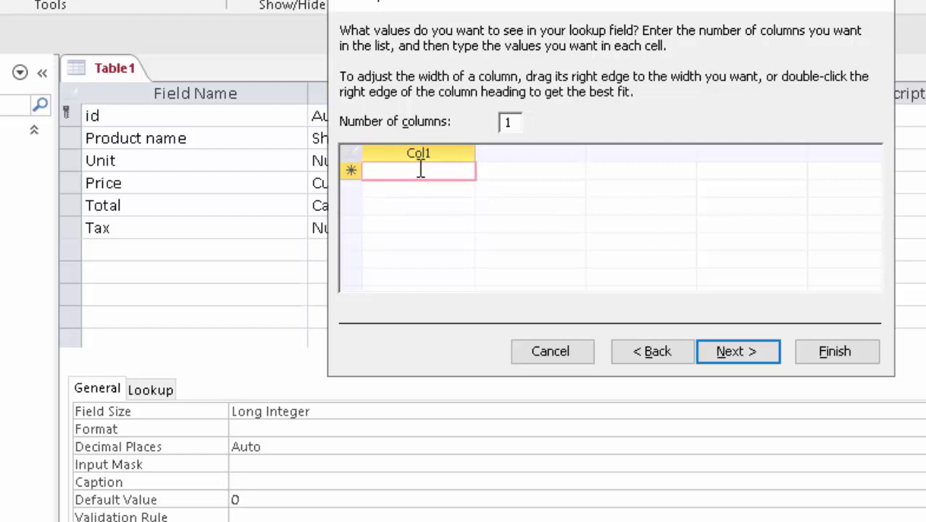
pyautogui.write('5')
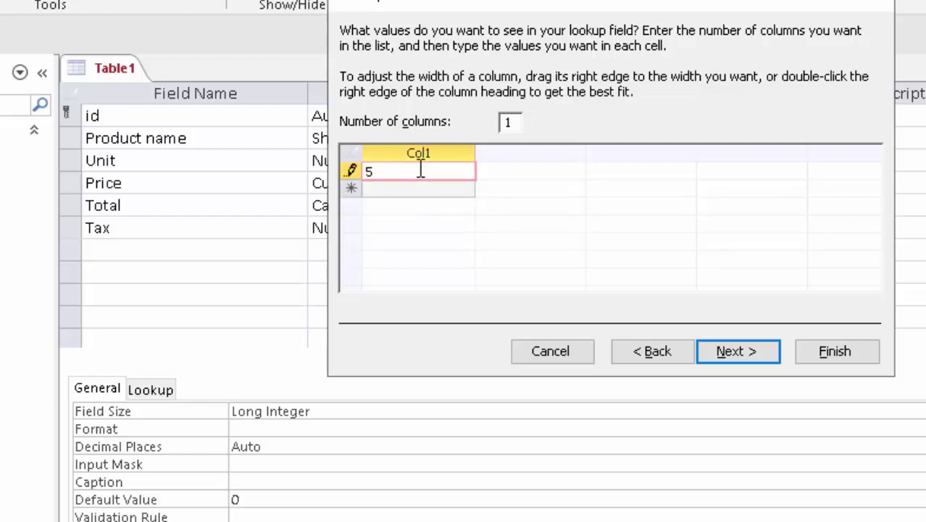
pyautogui.press('Tab')
pyautogui.write('10')
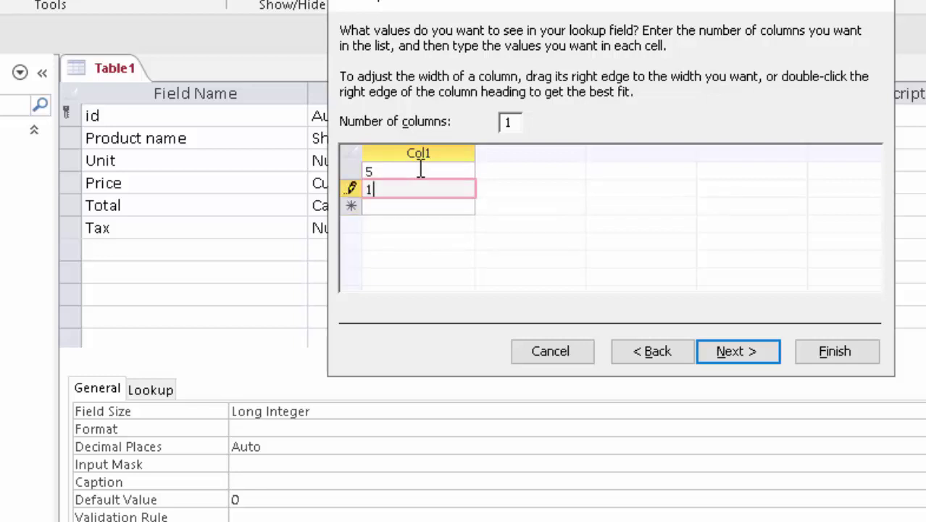
pyautogui.press('Down')
pyautogui.write('1')
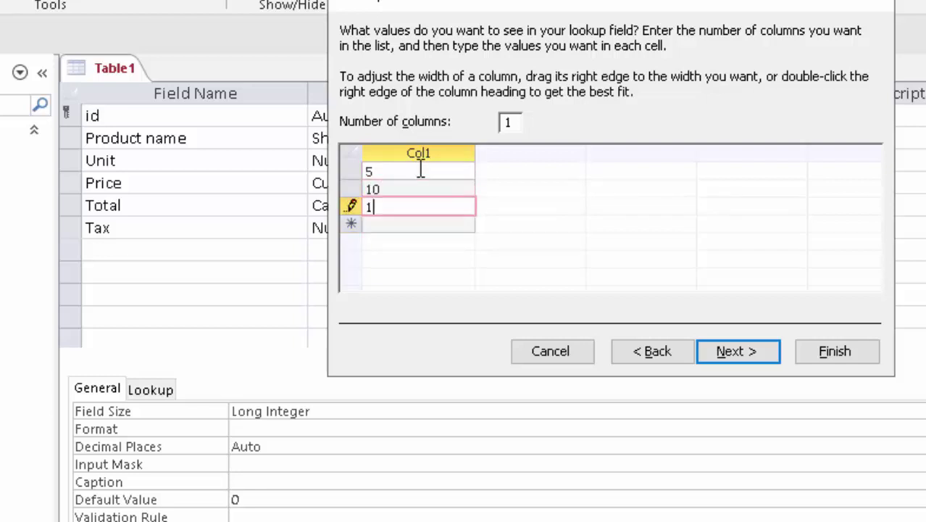
pyautogui.write('2')
pyautogui.press('Down')
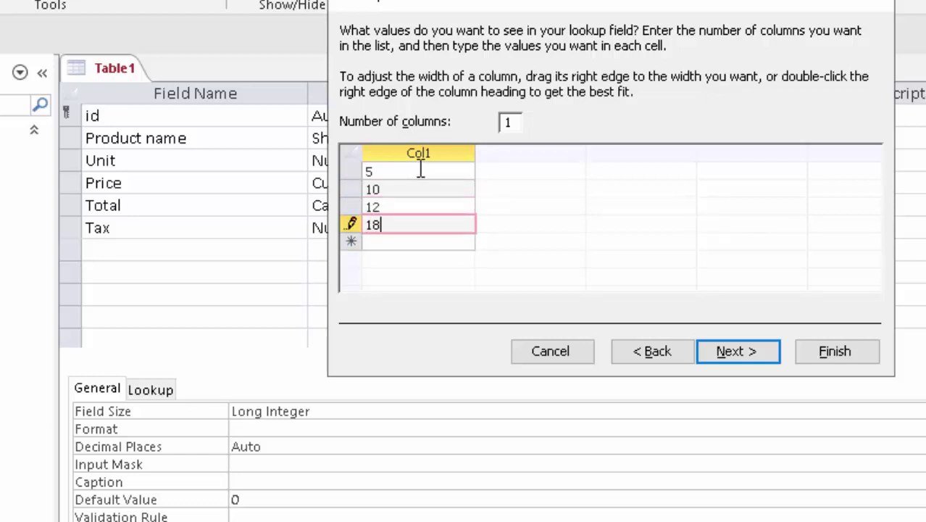
pyautogui.press('Down')
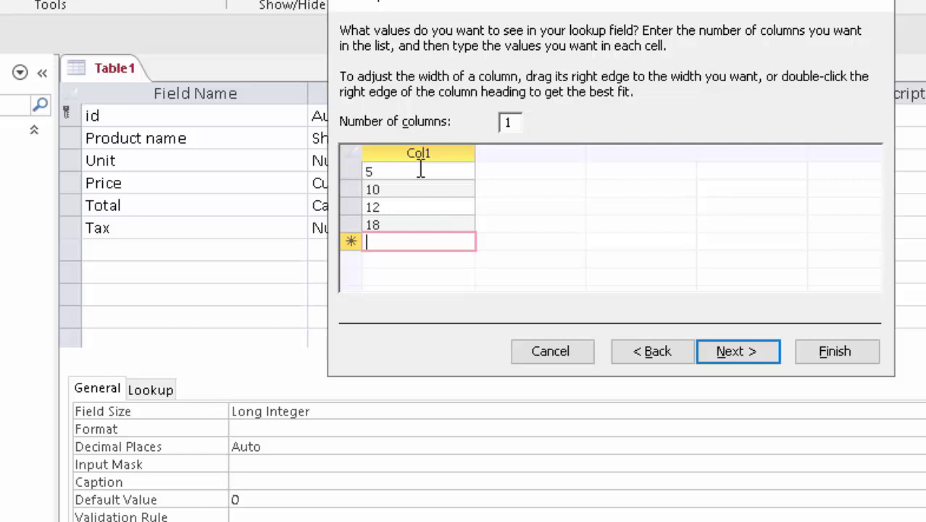
pyautogui.write('21')
pyautogui.press('Down')
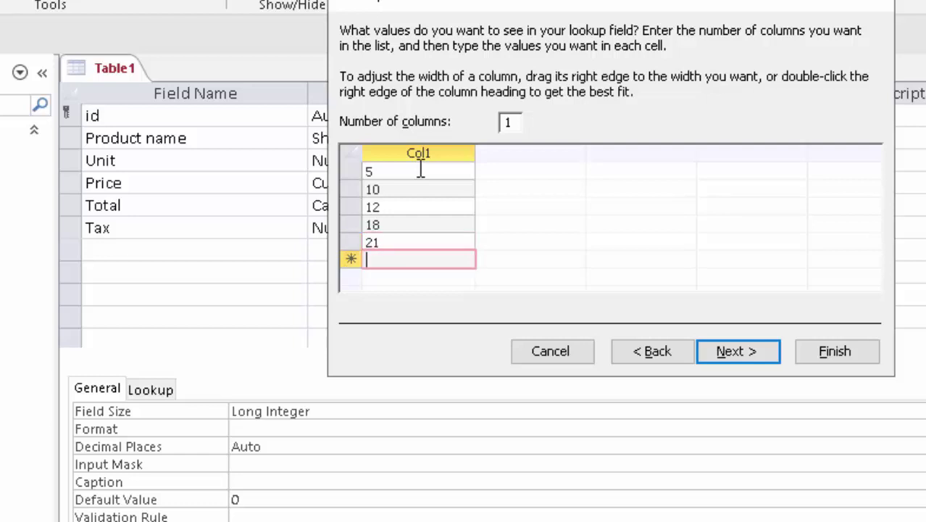
pyautogui.write('28')
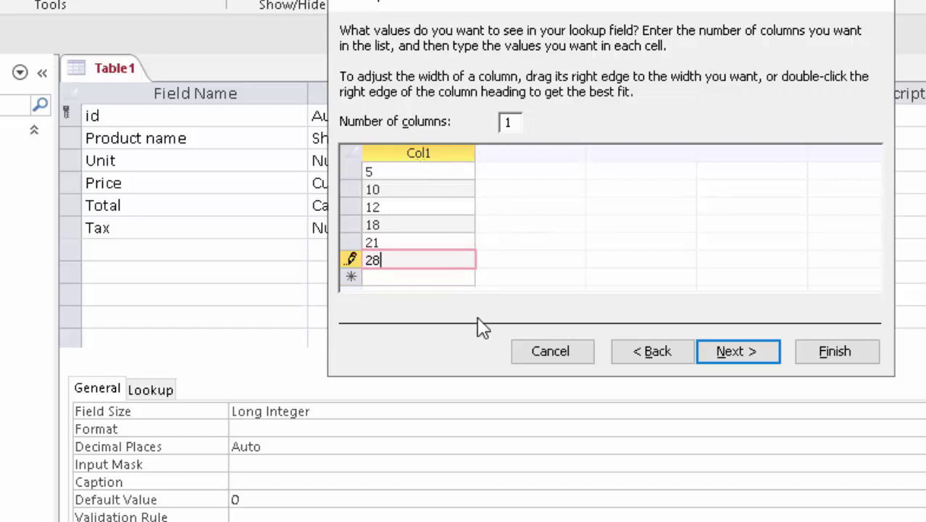
# Finish the Tax lookup wizard and check Total's calculation expression
pyautogui.click(730, 362)
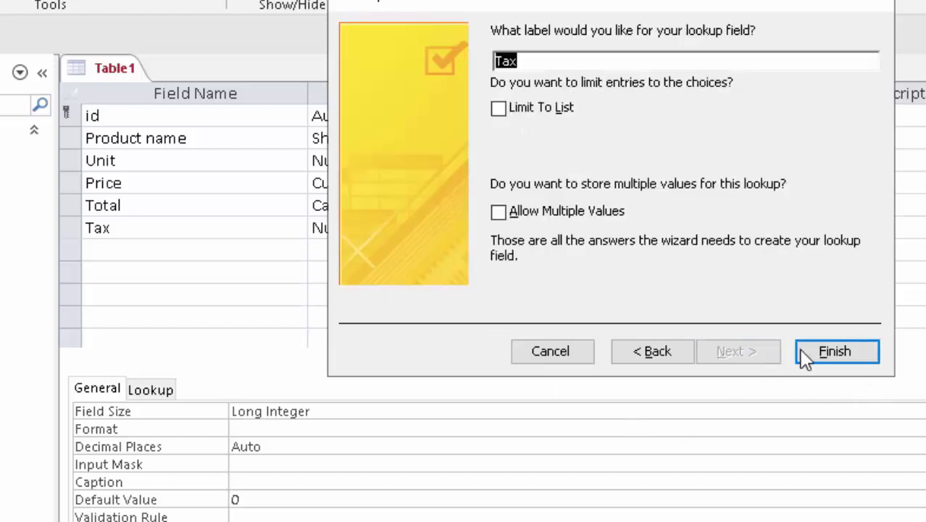
pyautogui.click(833, 358)
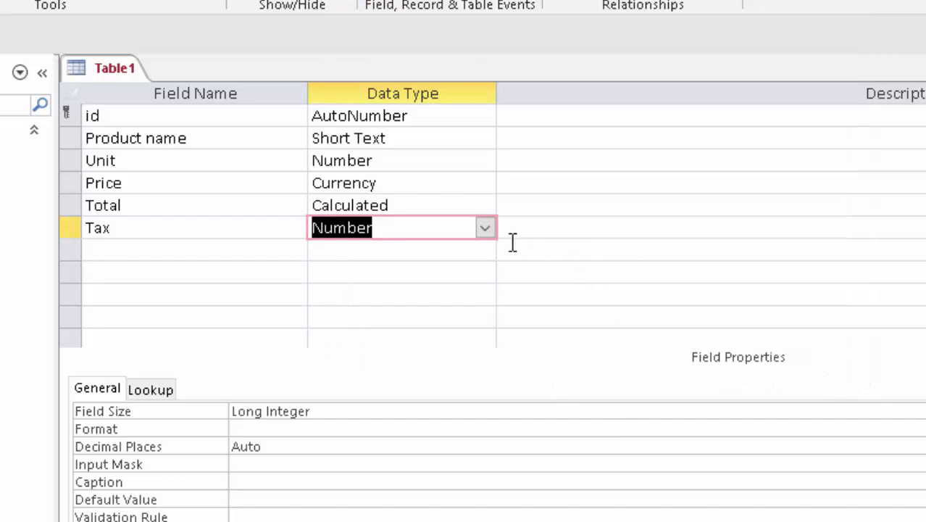
pyautogui.click(540, 208)
# Make Tax Amount a Calculated field with the expression [Total]*[Tax]/100
pyautogui.click(544, 228)
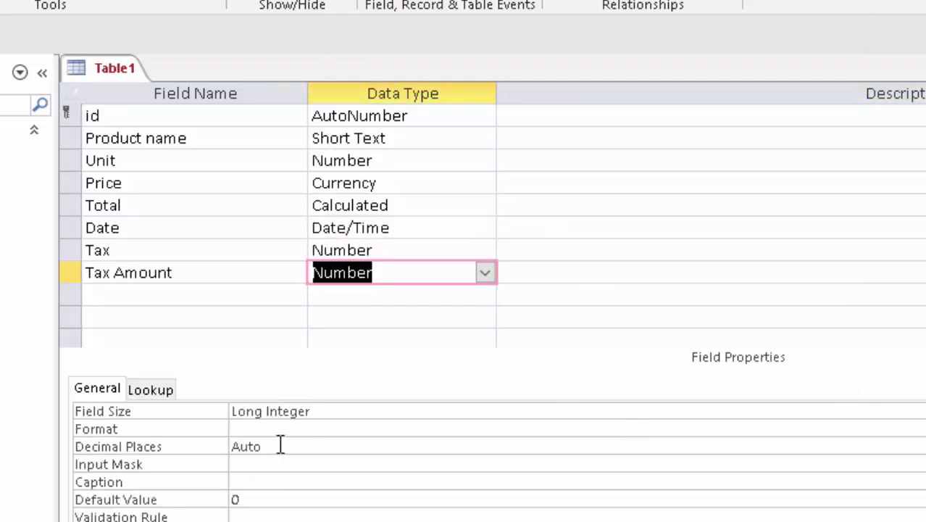
pyautogui.click(484, 272)
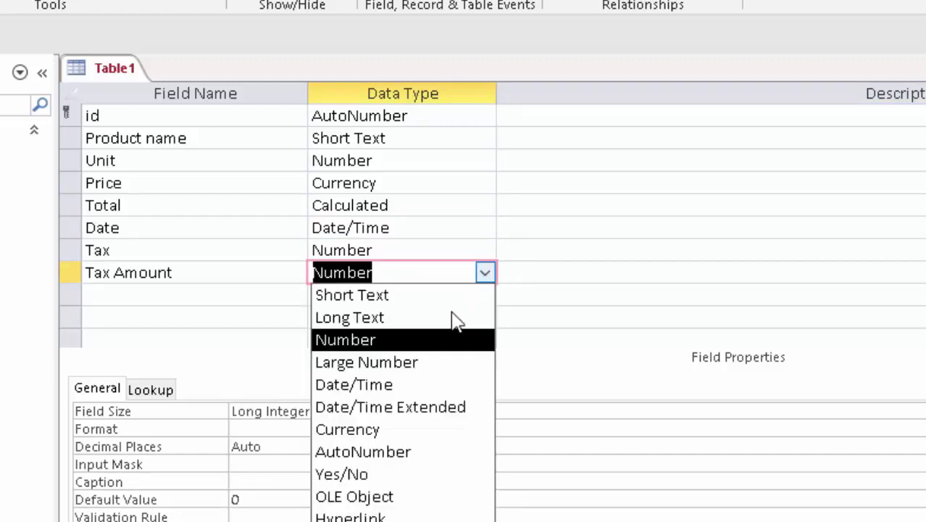
pyautogui.click(347, 519)
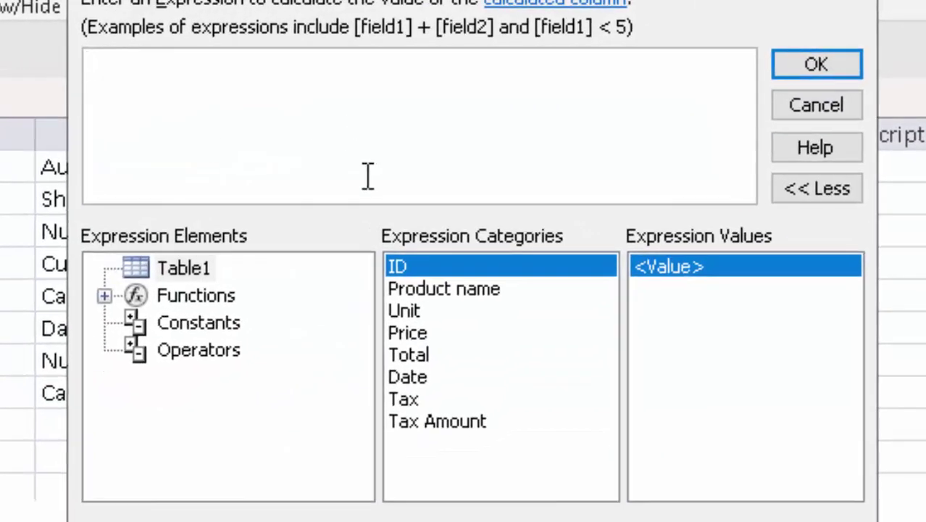
pyautogui.write('[')
pyautogui.write('Tota')
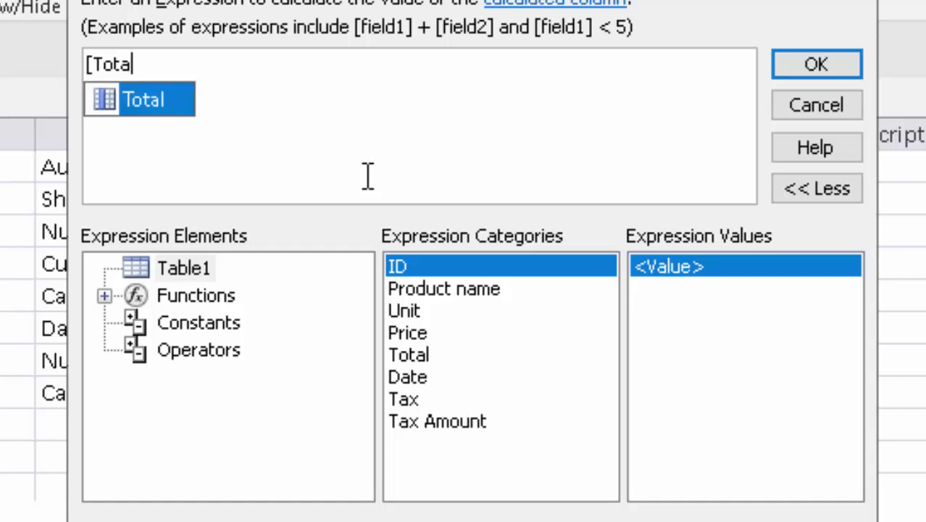
pyautogui.write('l]*')
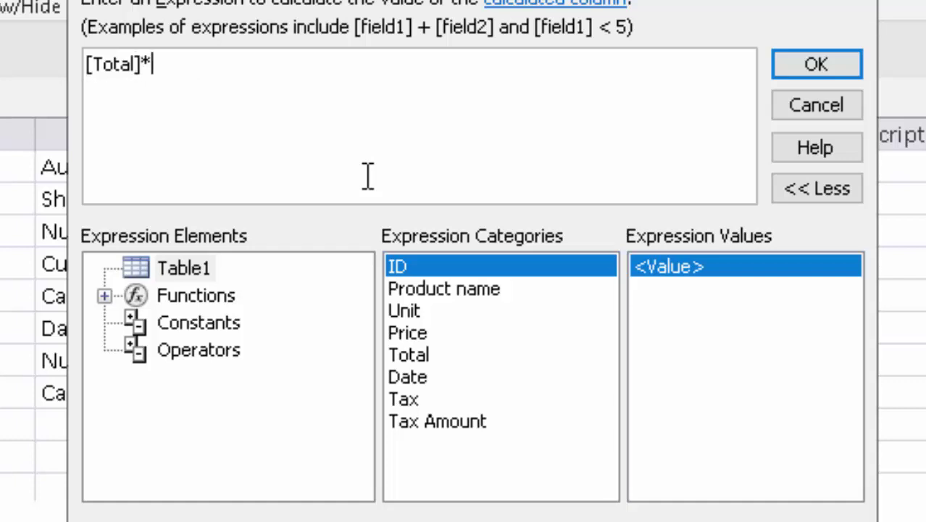
pyautogui.write('[')
pyautogui.write('Tax')
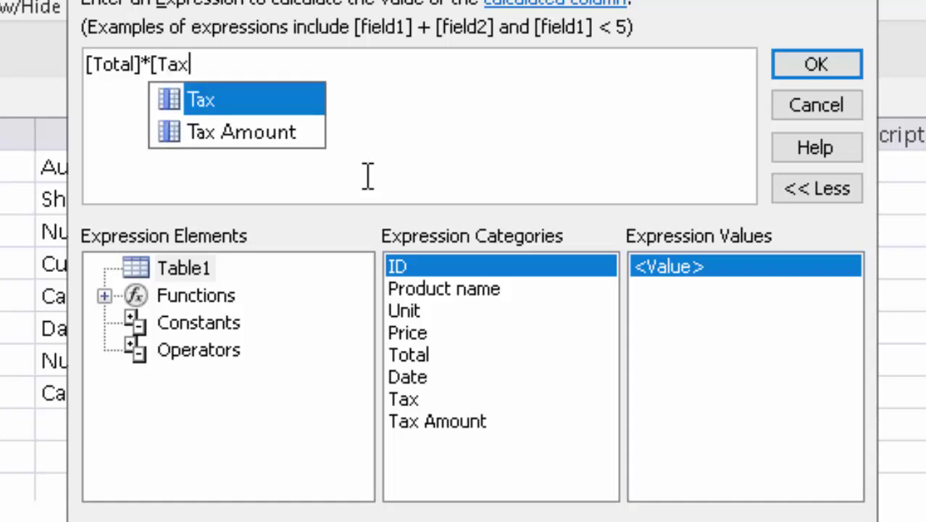
pyautogui.write(']/1')
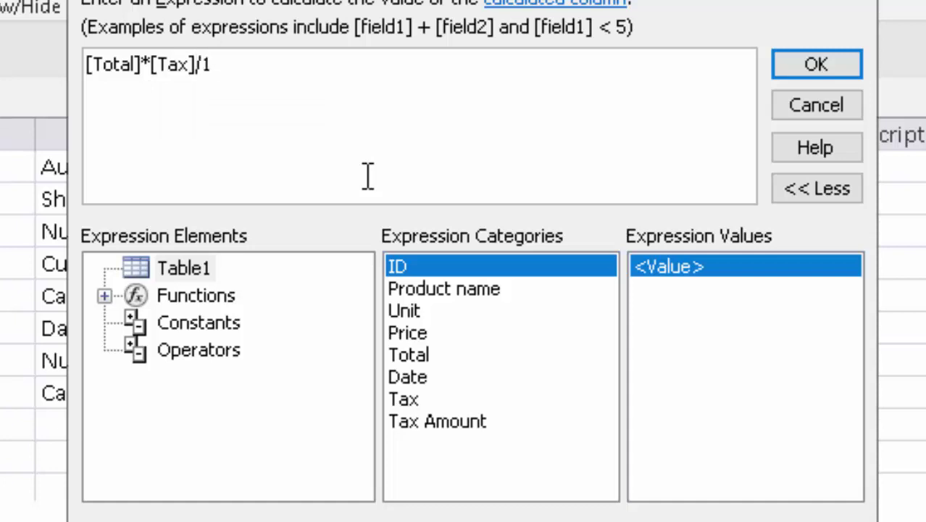
pyautogui.write('00')
pyautogui.click(826, 64)
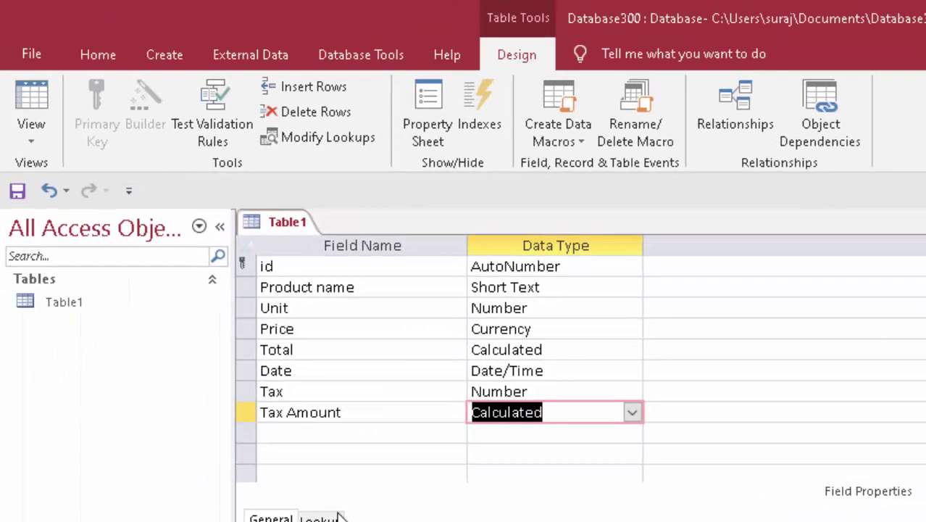
# Save Table1, switch to Datasheet View, and widen the Tax Amount column
pyautogui.click(29, 98)
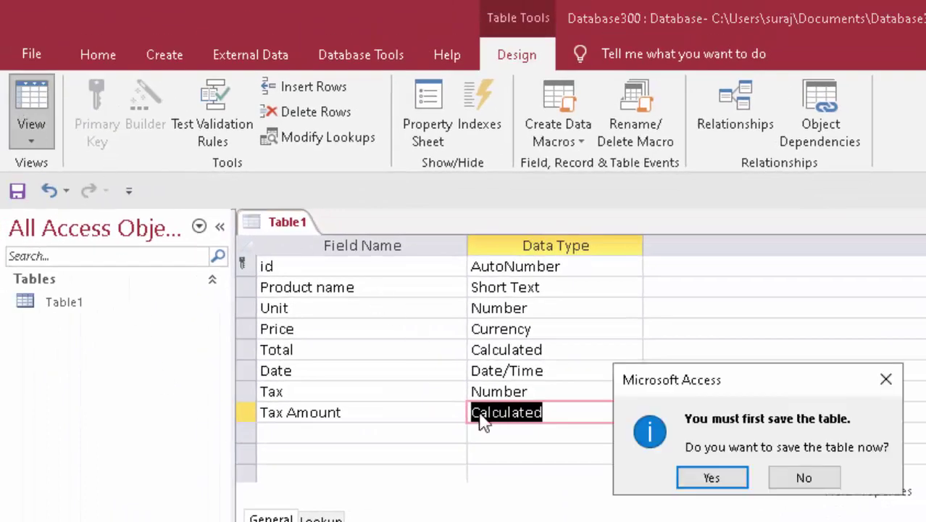
pyautogui.click(689, 481)
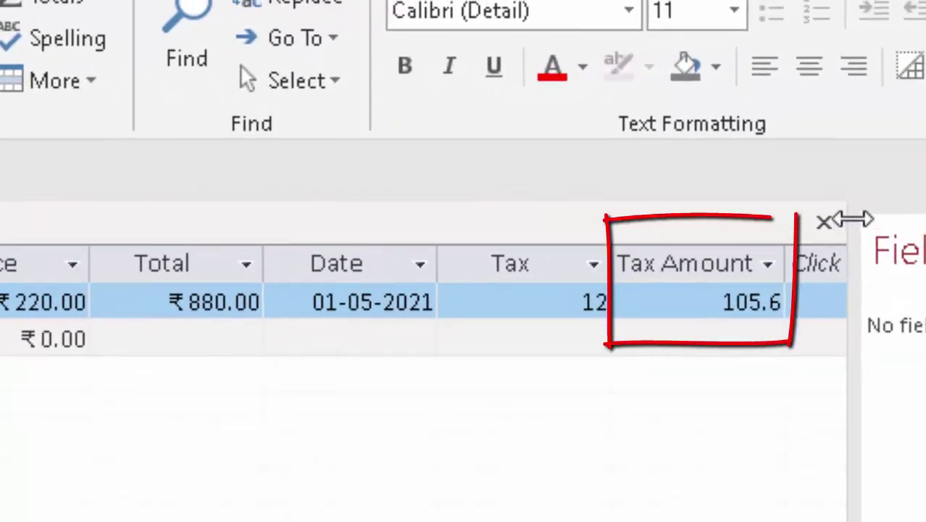
pyautogui.moveTo(847, 219); pyautogui.dragTo(925, 225)
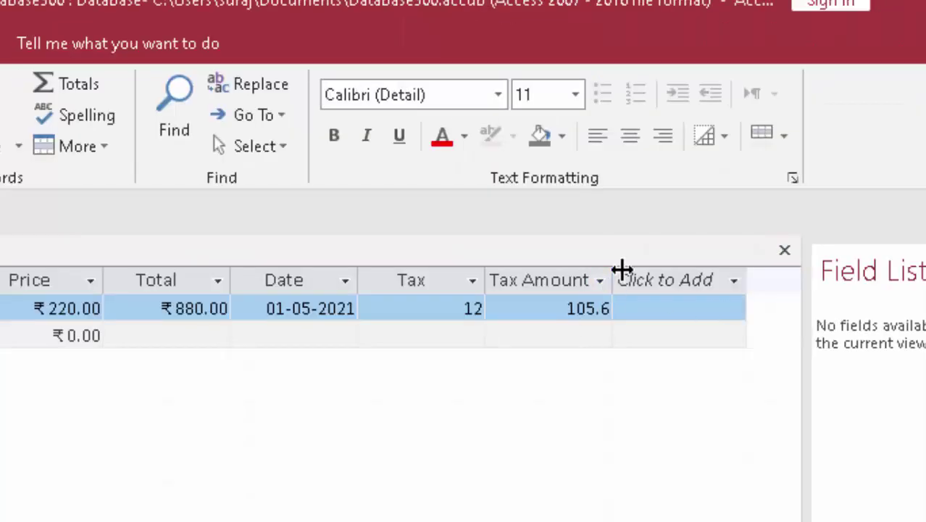
pyautogui.click(626, 281)
pyautogui.moveTo(628, 288); pyautogui.dragTo(636, 288)
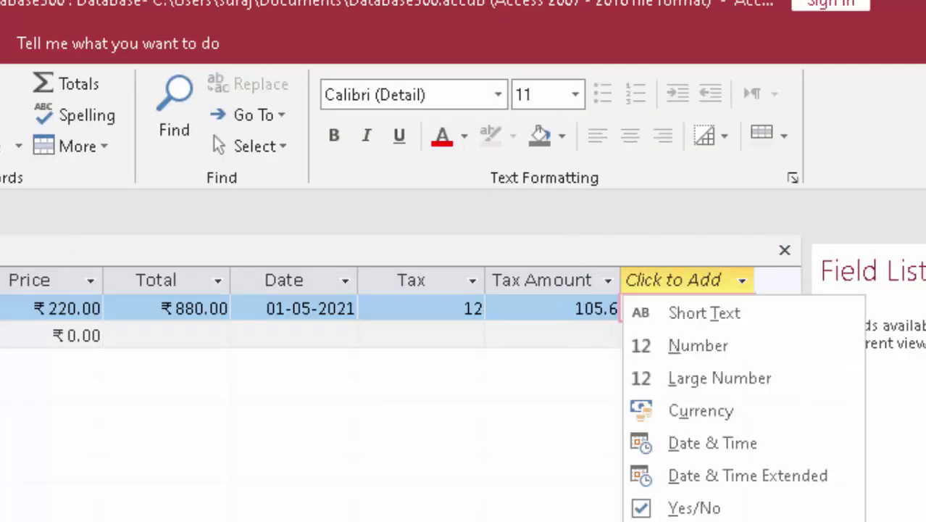
pyautogui.press('Escape')
pyautogui.press('Tab')
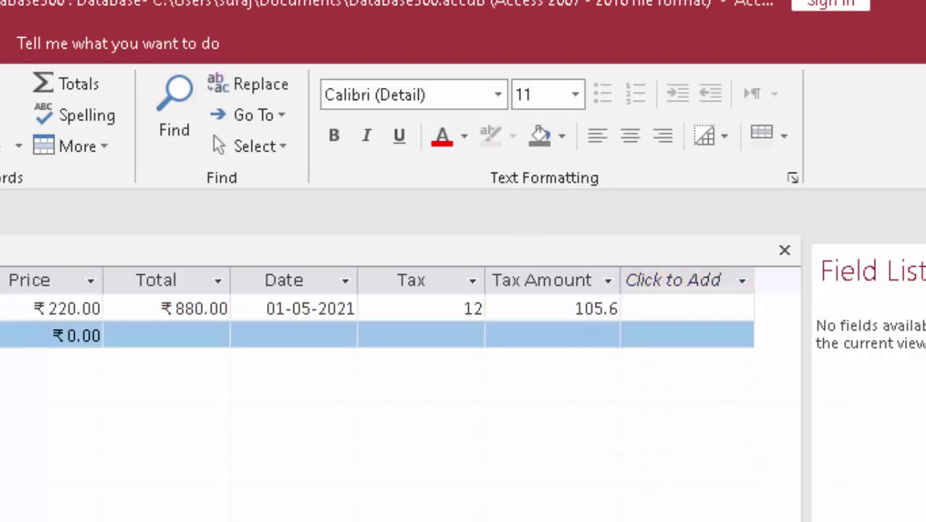
# Enter a Mouse record with 34 units, price 120 and date 02-05-2021
pyautogui.write('M')
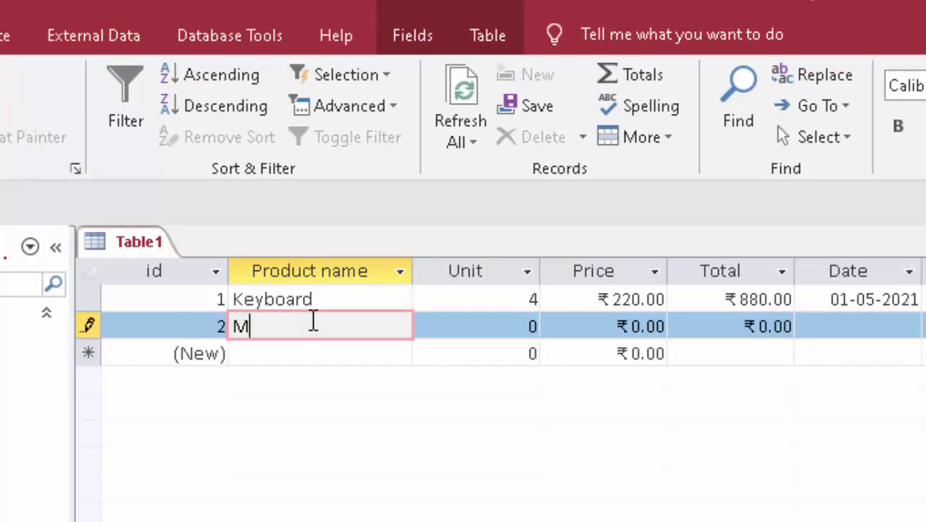
pyautogui.write('ouse')
pyautogui.press('Tab')
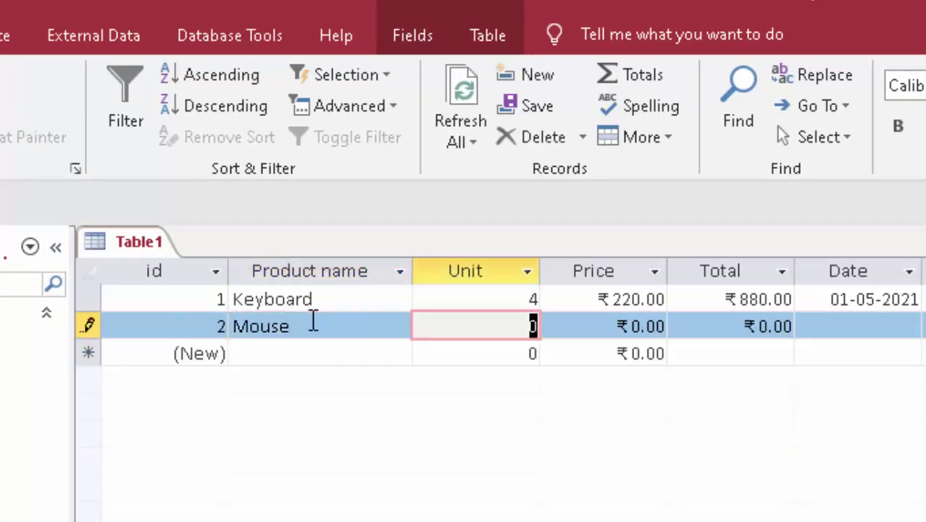
pyautogui.write('34')
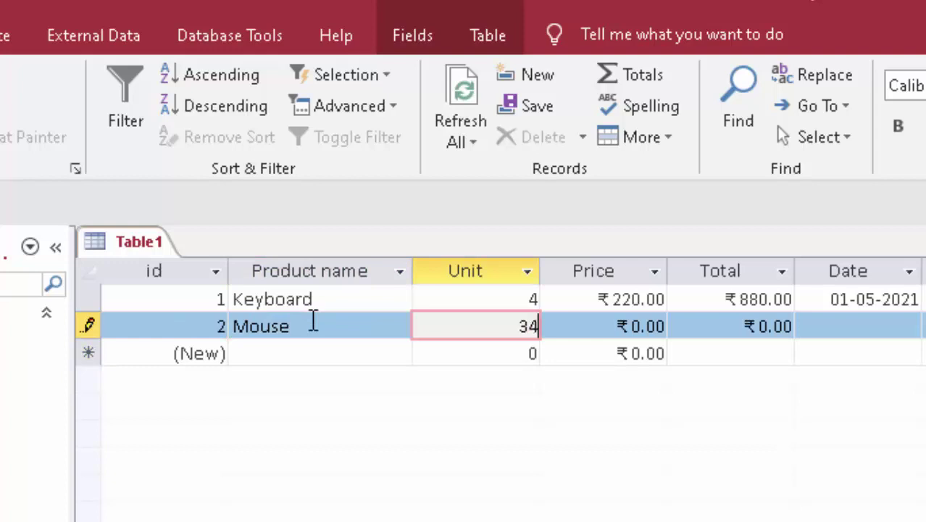
pyautogui.press('Tab')
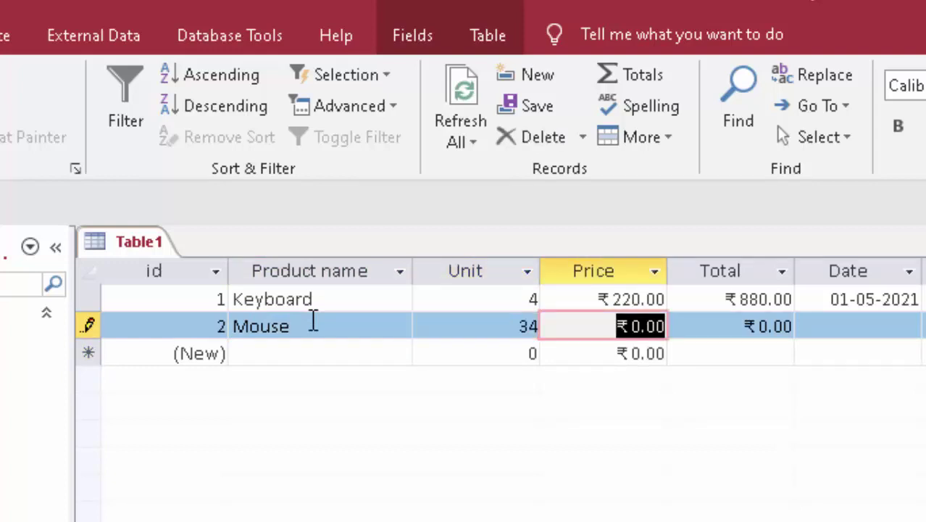
pyautogui.write('1')
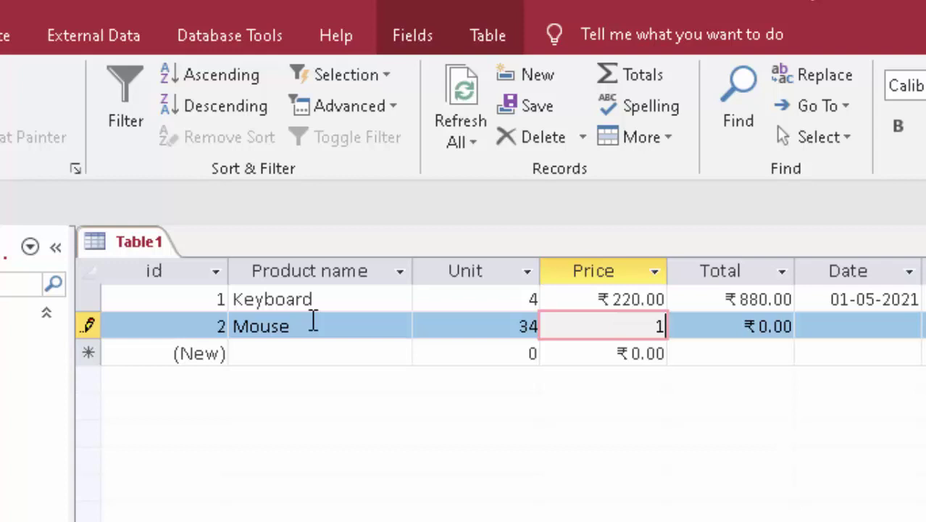
pyautogui.write('20')
pyautogui.press('Tab')
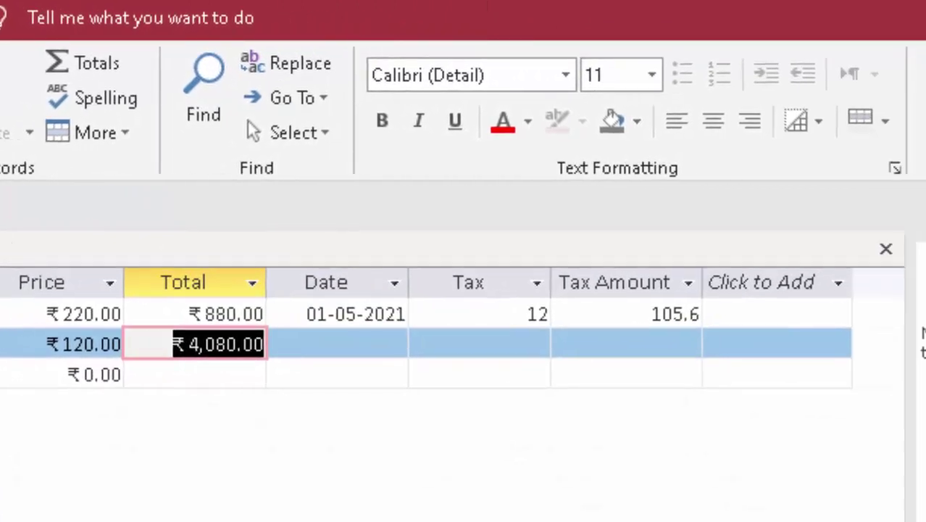
pyautogui.press('Tab')
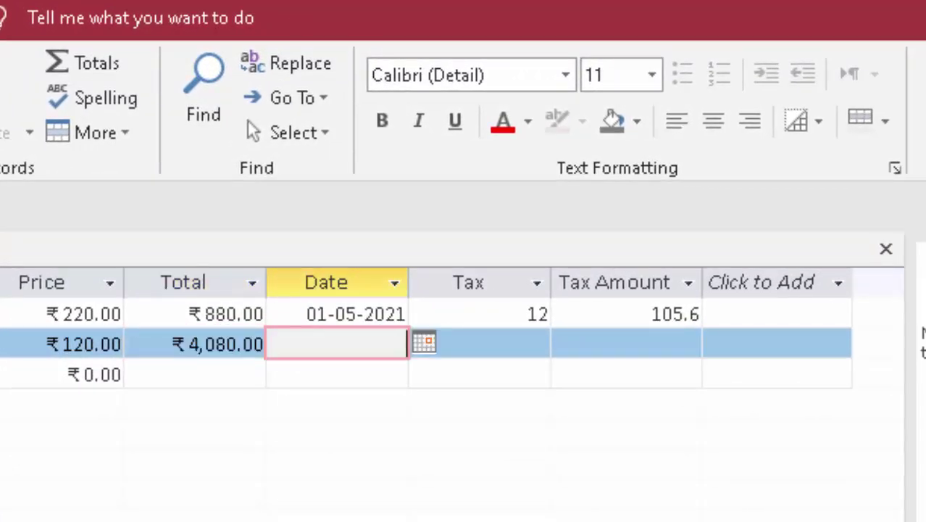
pyautogui.click(424, 342)
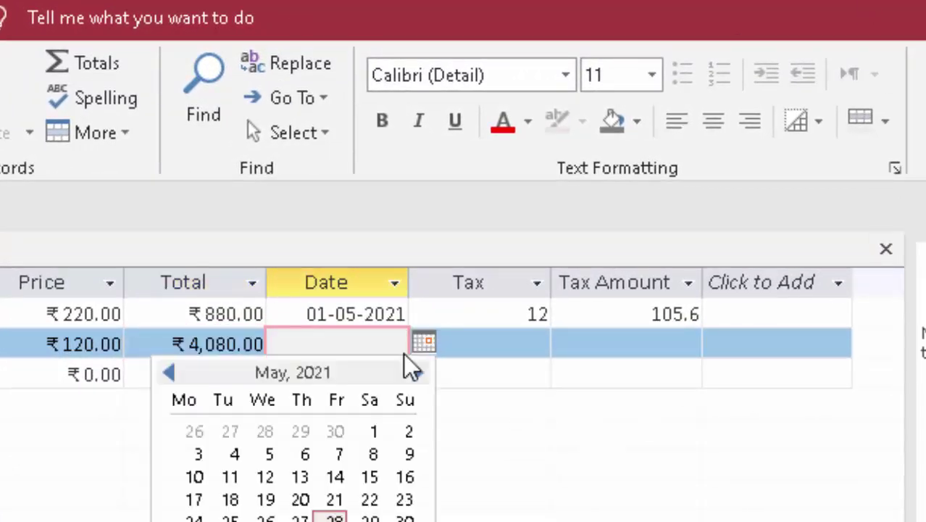
pyautogui.click(409, 433)
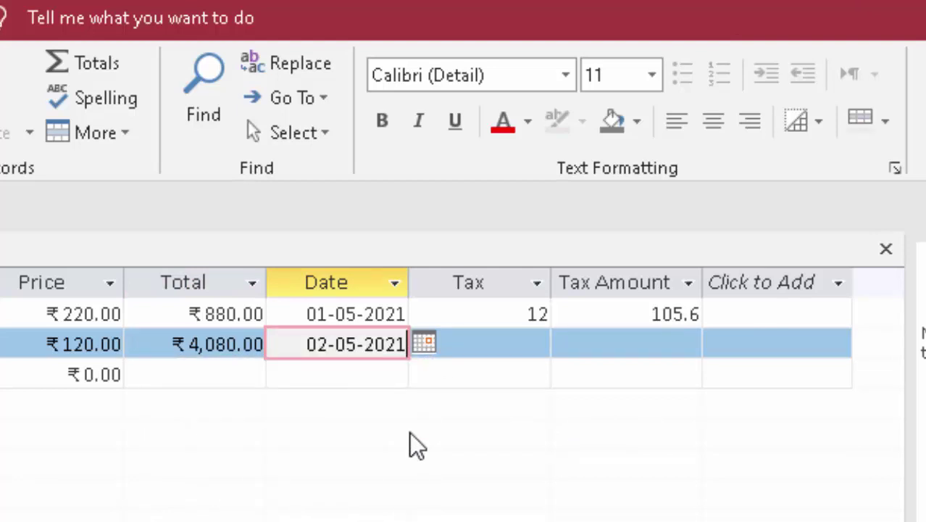
# Set the Mouse record's Tax to 10 and save the record
pyautogui.click(494, 339)
pyautogui.click(535, 345)
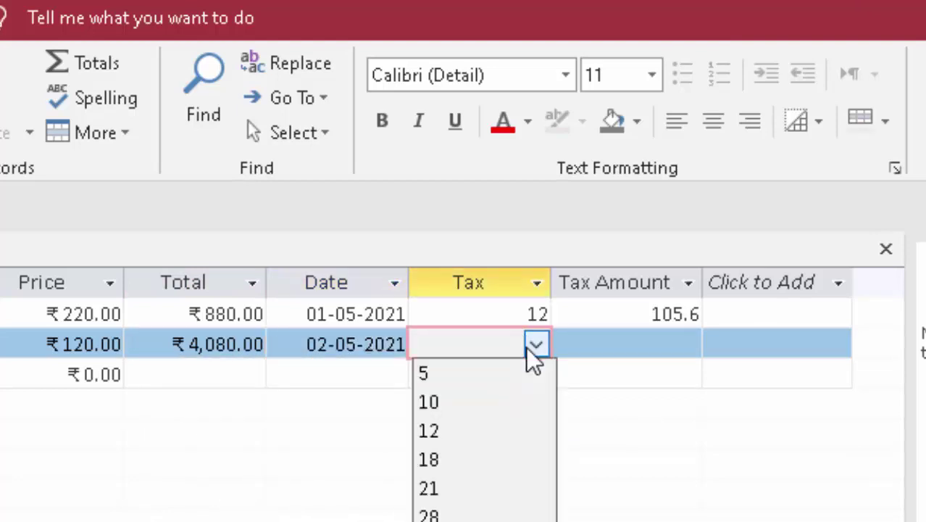
pyautogui.click(486, 401)
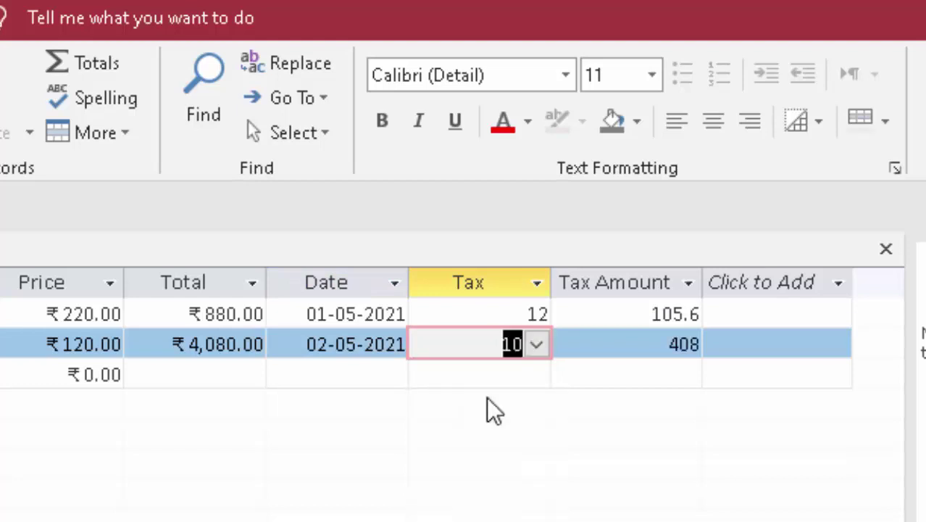
pyautogui.click(624, 343)
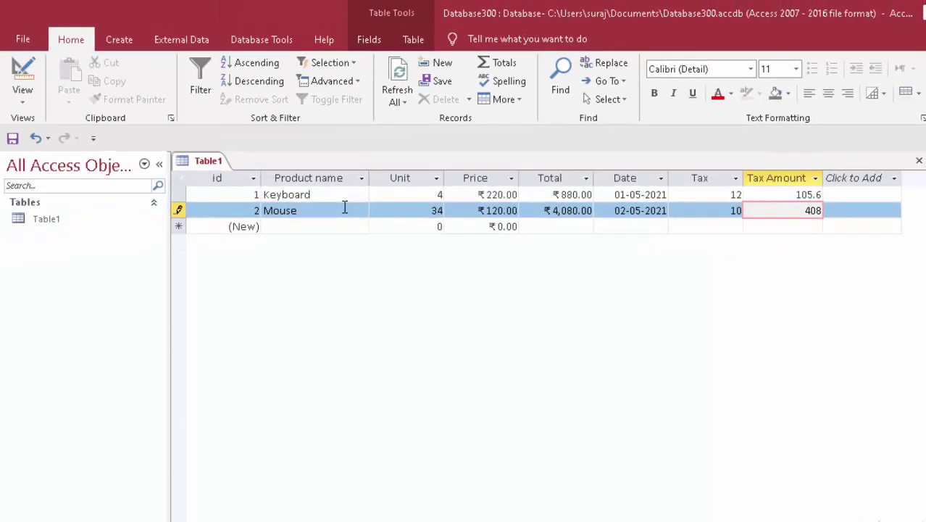
pyautogui.click(343, 210)
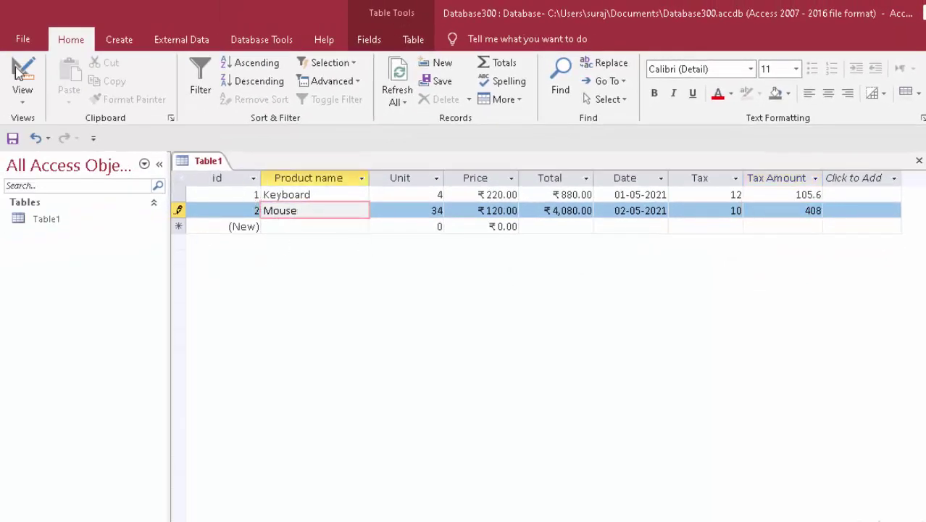
pyautogui.click(8, 45)
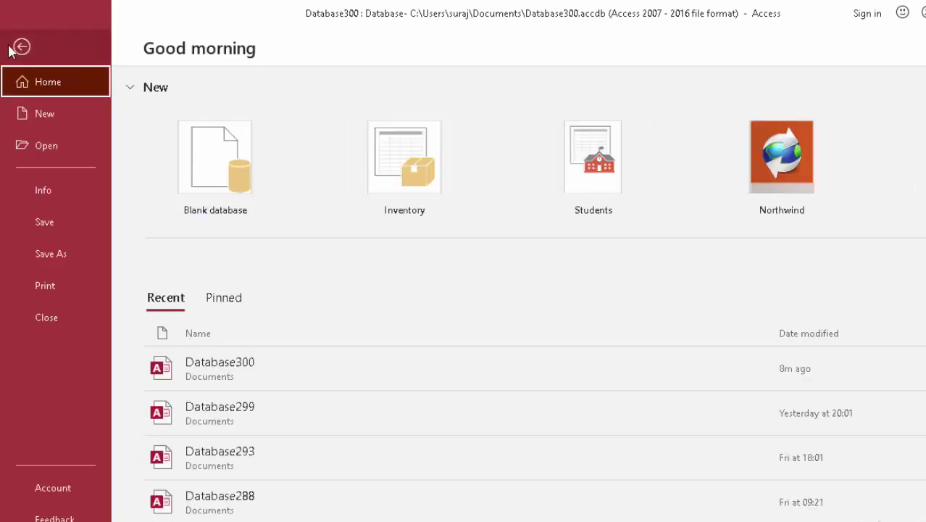
pyautogui.click(21, 45)
pyautogui.click(12, 138)
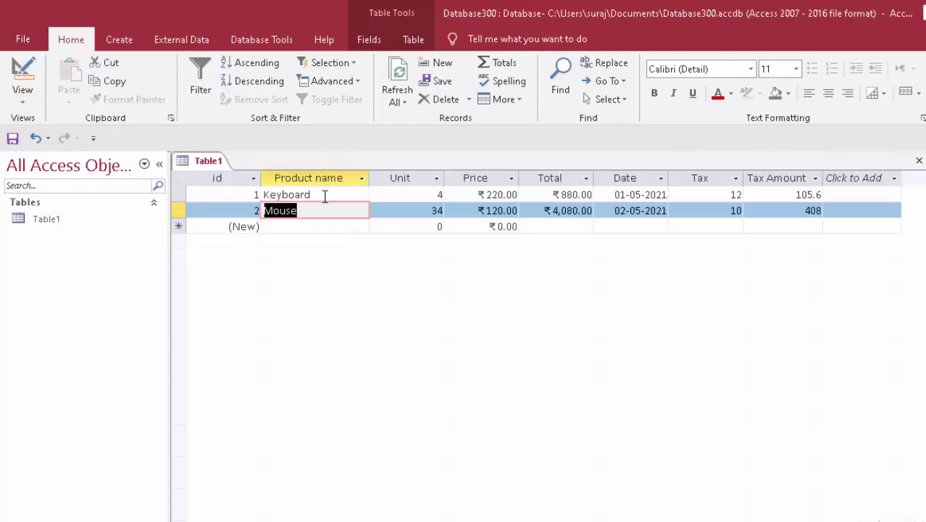
pyautogui.click(120, 42)
# Create a new table saved as Table2 with a Short Text field named Customer id
pyautogui.click(89, 79)
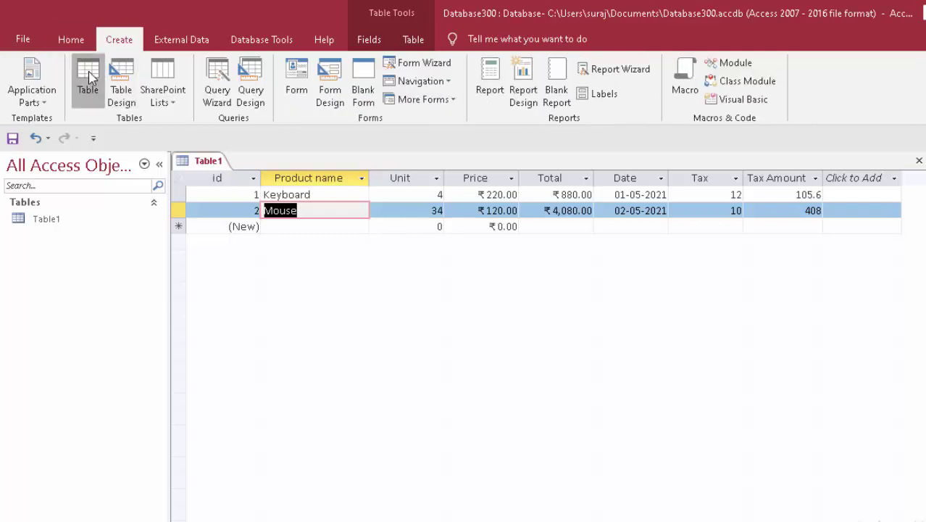
pyautogui.click(21, 90)
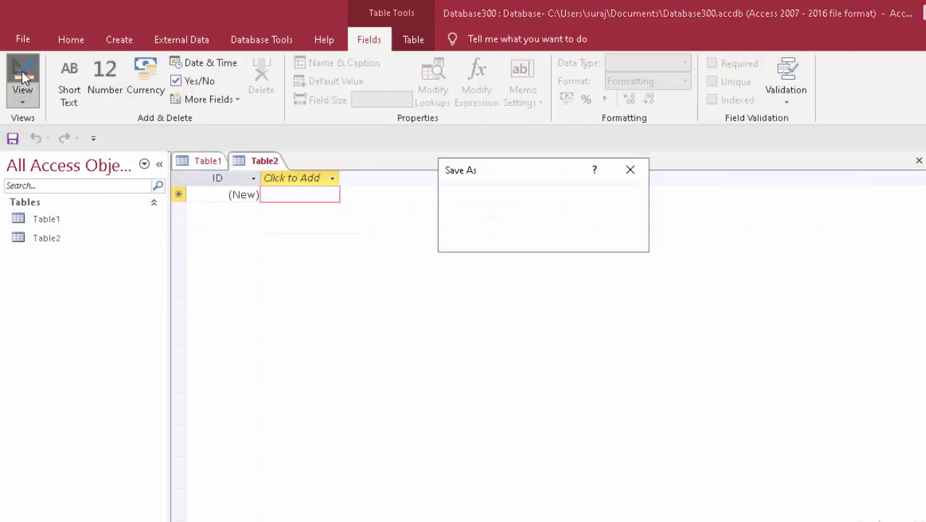
pyautogui.press('Return')
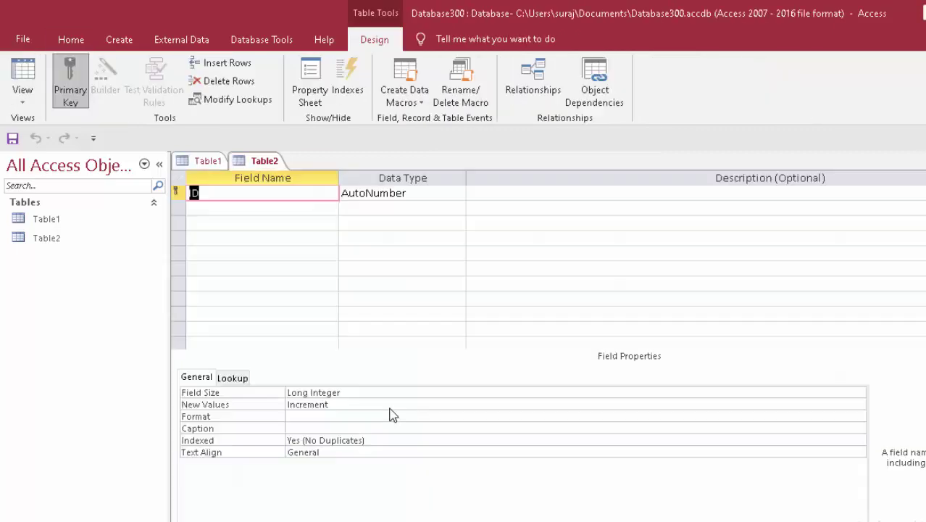
pyautogui.press('BackSpace')
pyautogui.write('C')
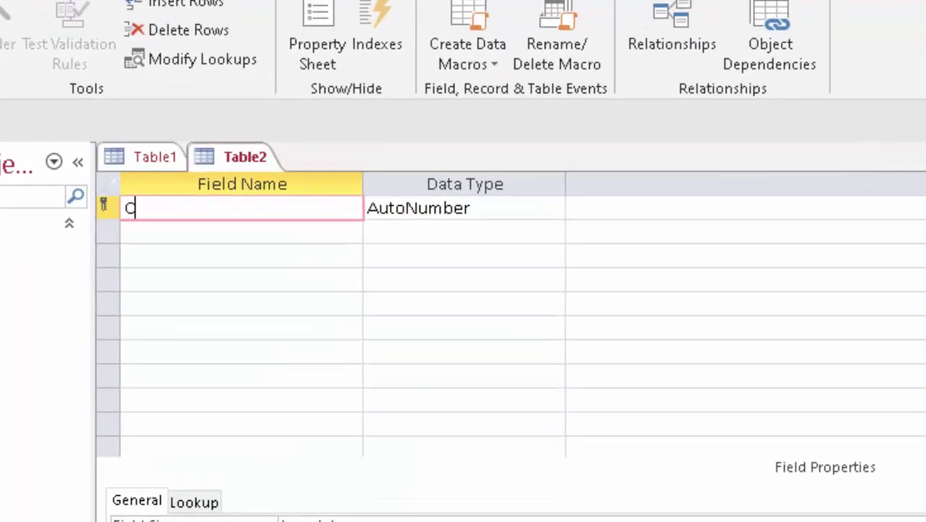
pyautogui.write('ustom')
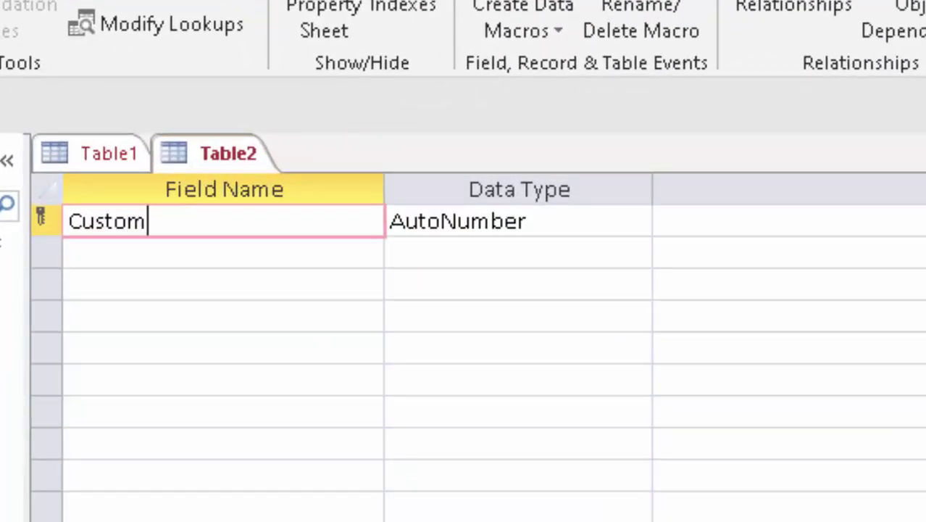
pyautogui.write('er id')
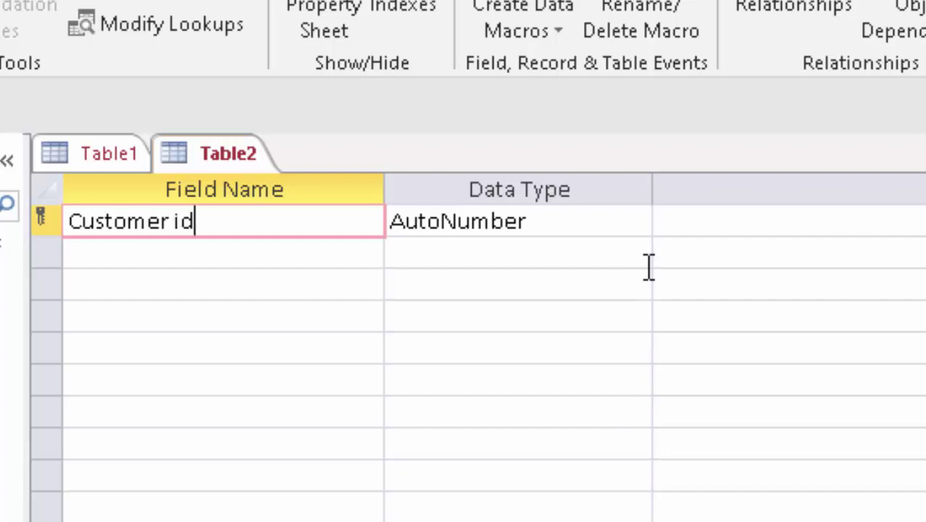
pyautogui.click(635, 225)
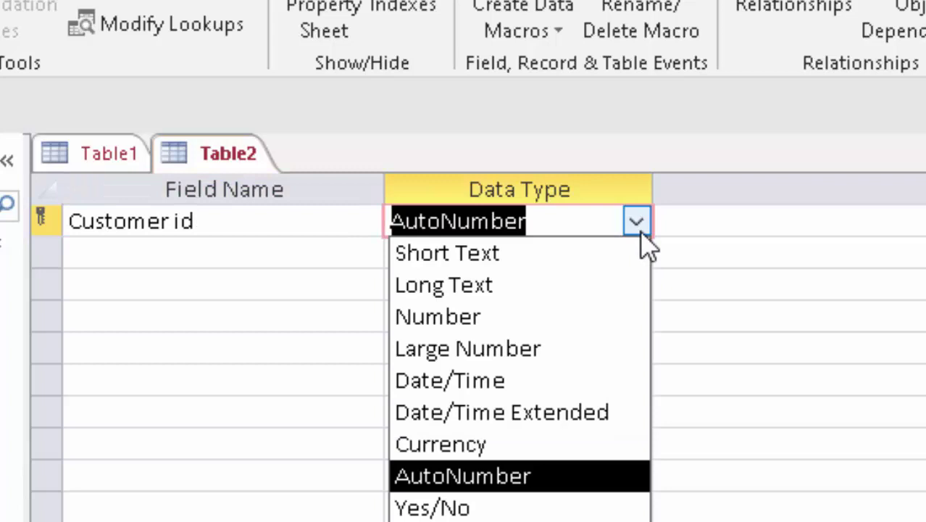
pyautogui.click(579, 263)
# Add Customer name and City as Short Text fields to Table2
pyautogui.click(135, 254)
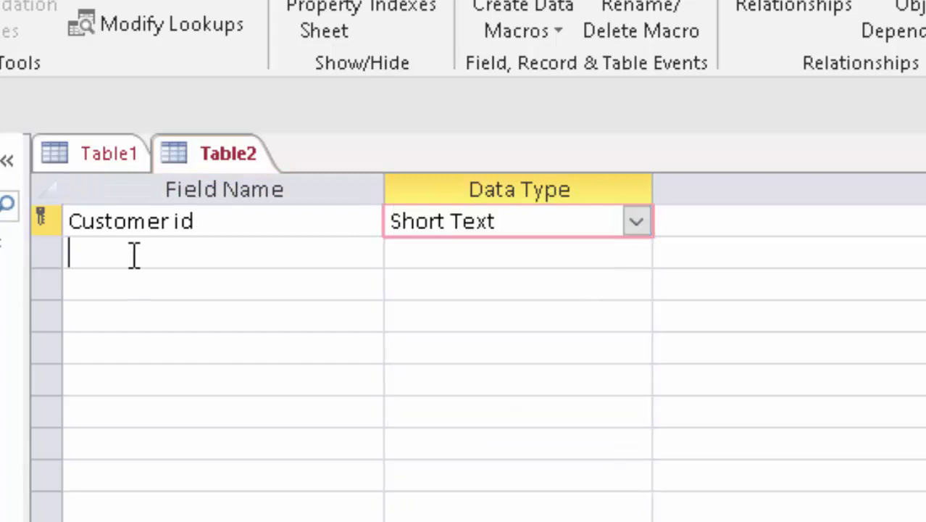
pyautogui.write('Cu')
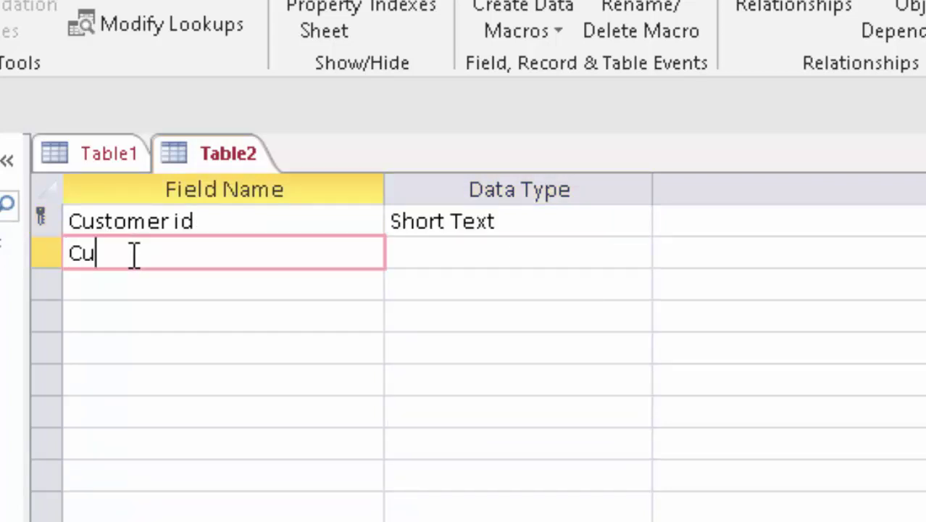
pyautogui.write('stomer')
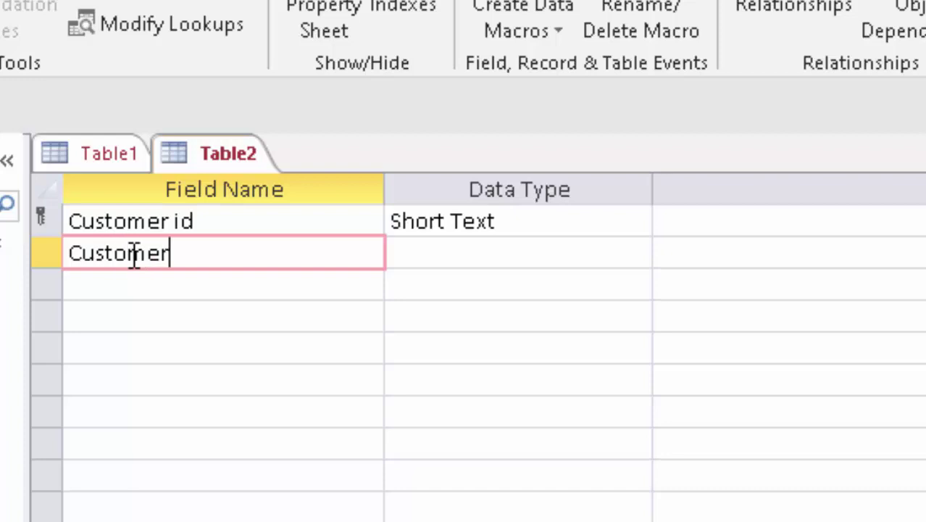
pyautogui.write(' nam')
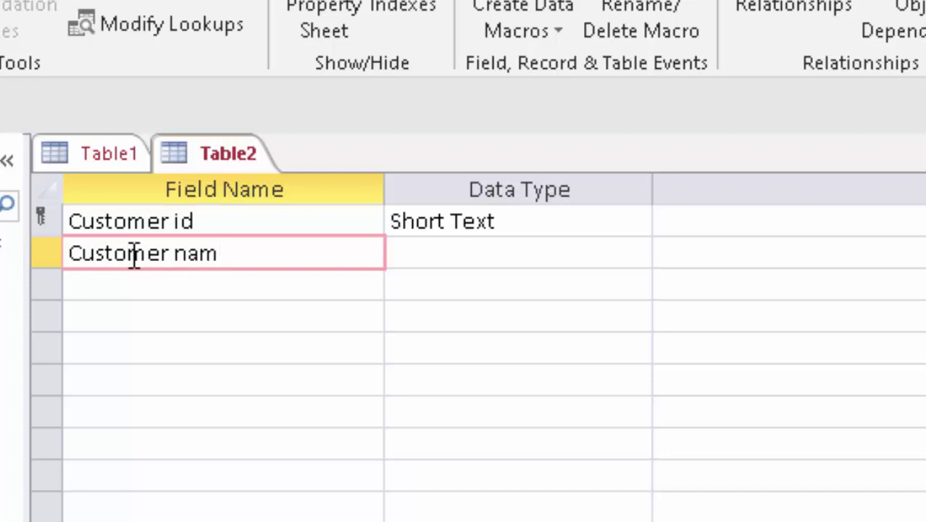
pyautogui.write('e')
pyautogui.click(539, 253)
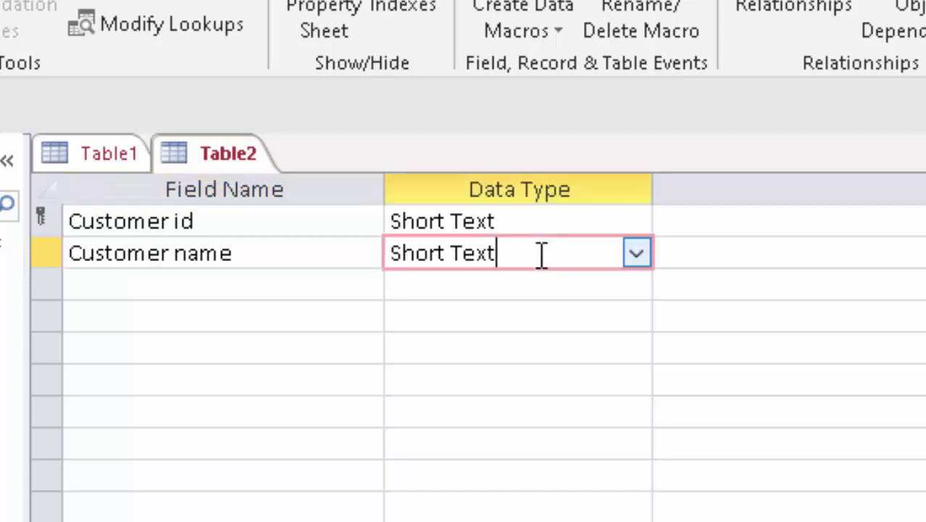
pyautogui.click(149, 292)
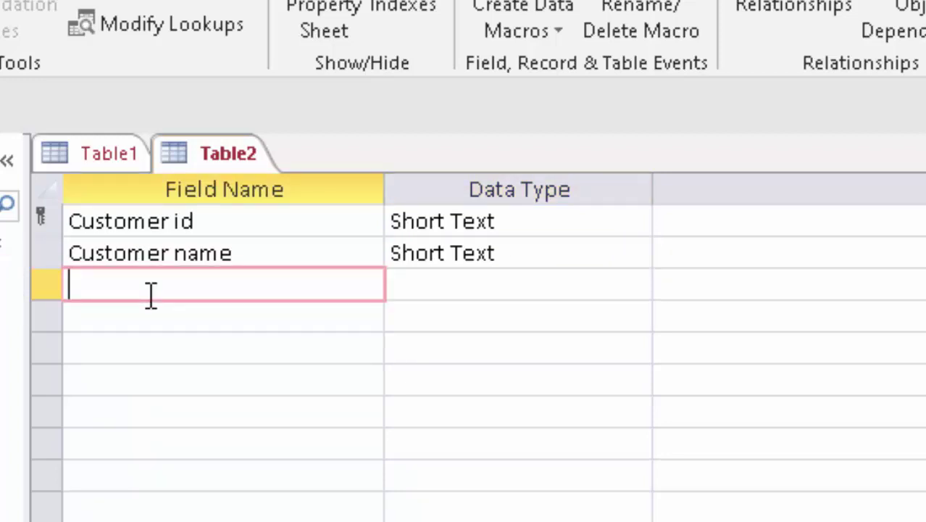
pyautogui.write('City')
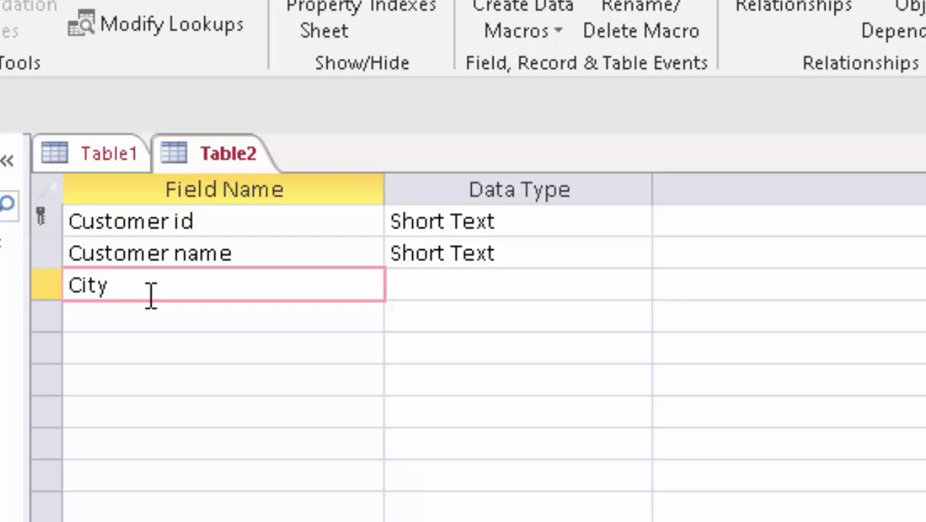
pyautogui.click(591, 298)
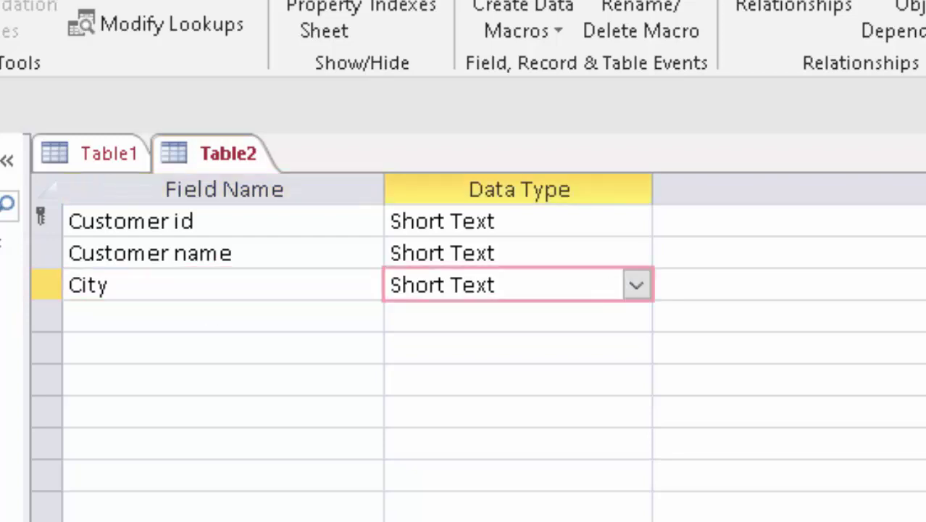
# Save the design, return to Datasheet View, and widen the Customer id and Customer name columns
pyautogui.click(29, 101)
pyautogui.click(668, 453)
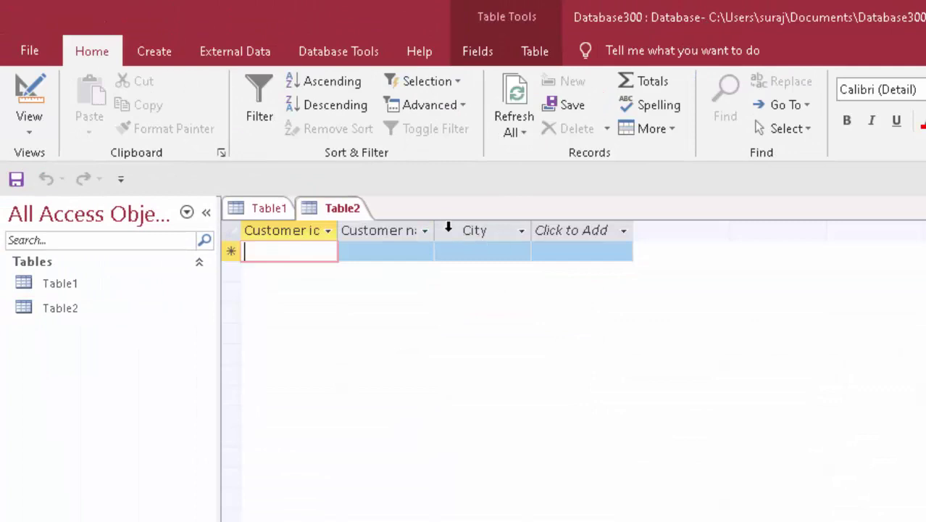
pyautogui.moveTo(434, 231); pyautogui.dragTo(462, 232)
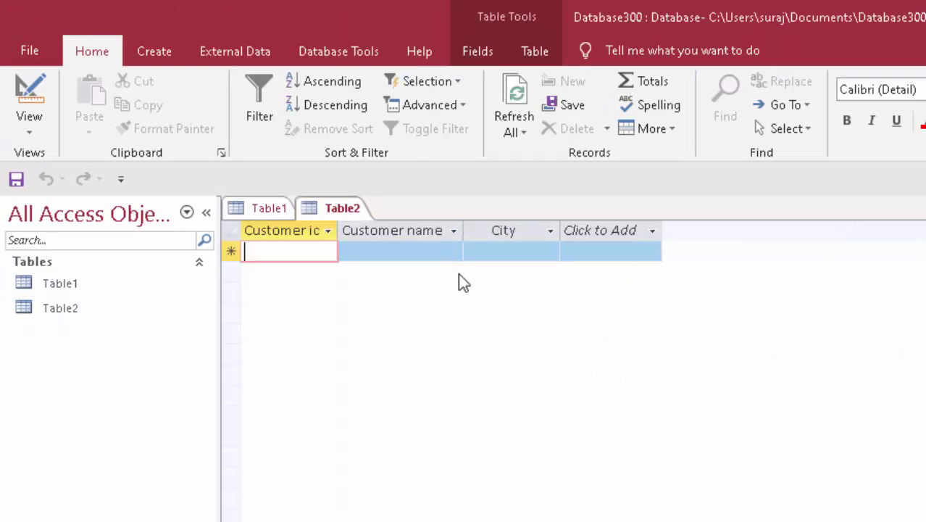
pyautogui.moveTo(338, 226); pyautogui.dragTo(361, 244)
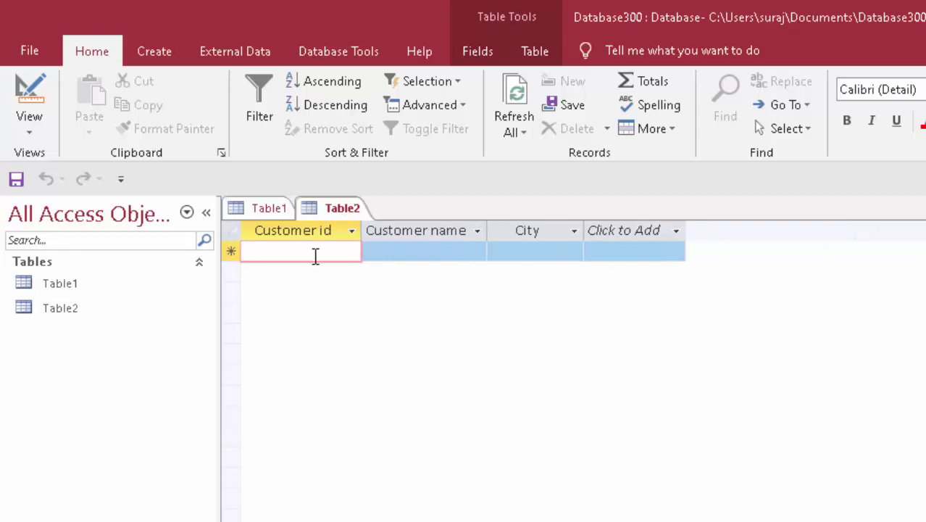
# Enter the first customer record: id 1777, the customer's name, and city Deoria
pyautogui.write('1777')
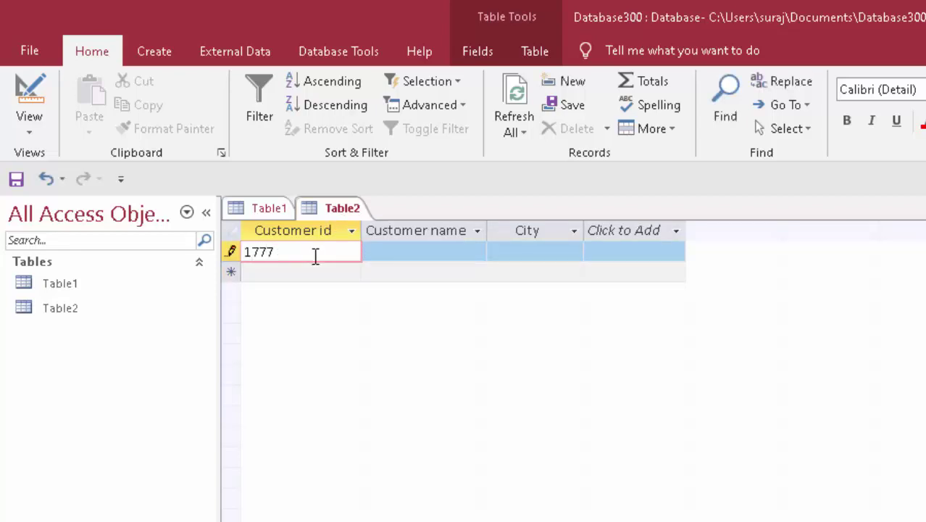
pyautogui.press('Tab')
pyautogui.write('Ra')
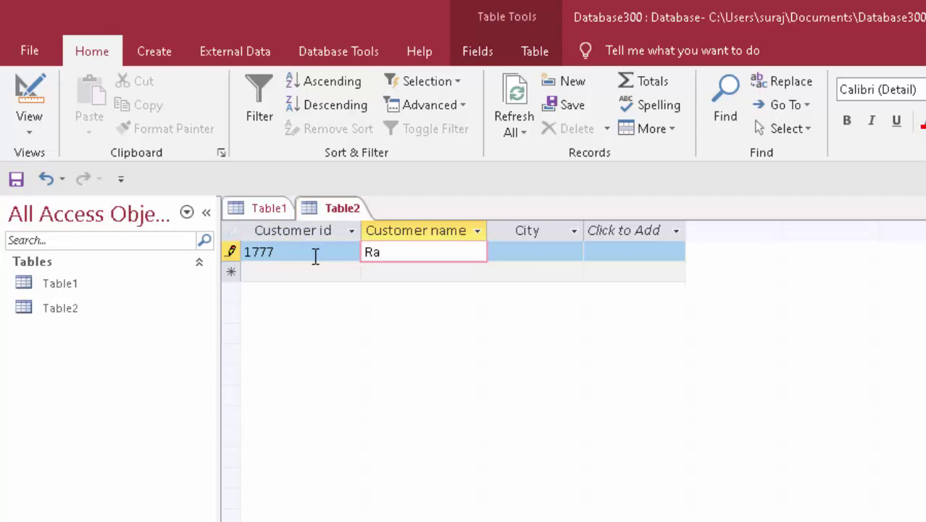
pyautogui.write('m')
pyautogui.press('Tab')
pyautogui.write('D')
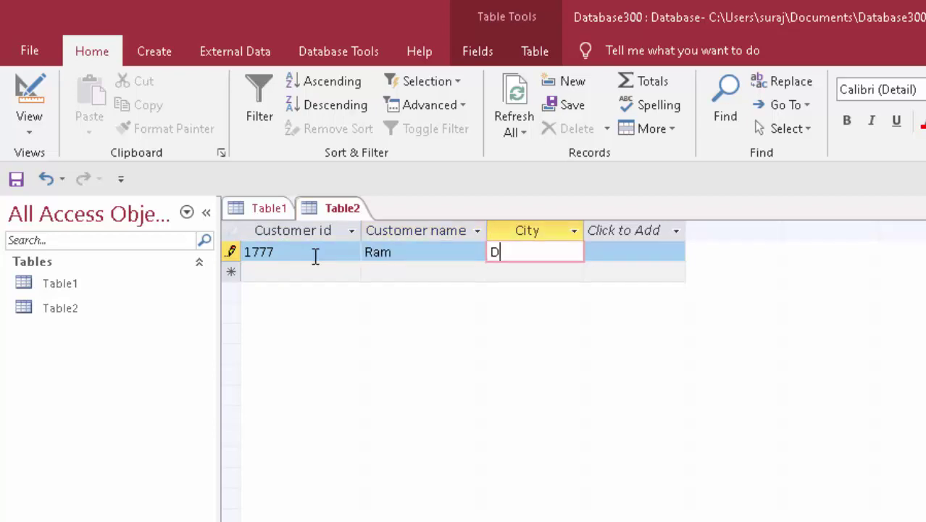
pyautogui.write('eori')
pyautogui.write('a')
pyautogui.click(19, 177)
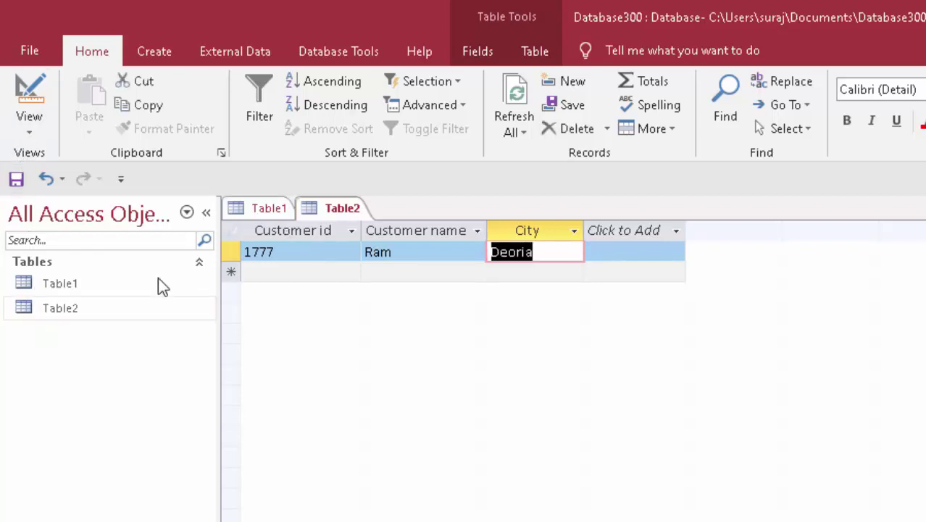
# Add the second customer record with id 1778, the customer's name, and city Deoria
pyautogui.click(272, 275)
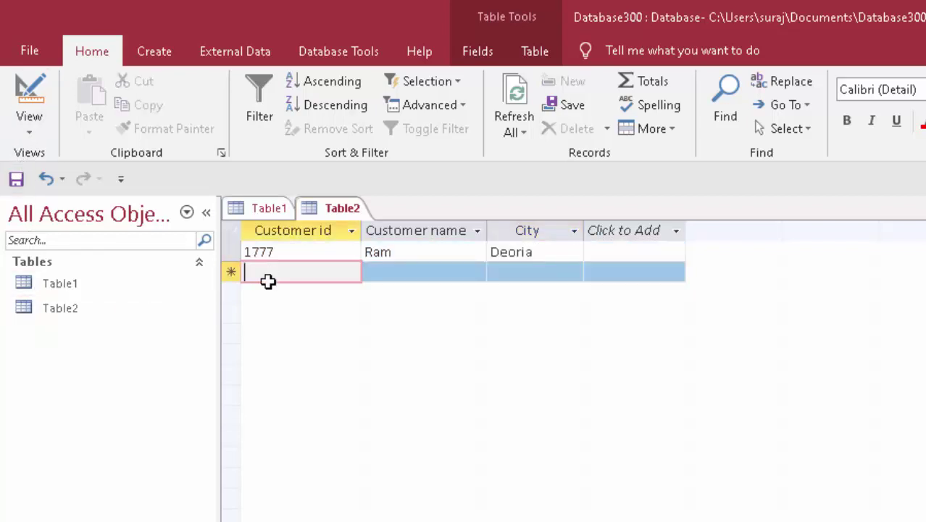
pyautogui.write('1778')
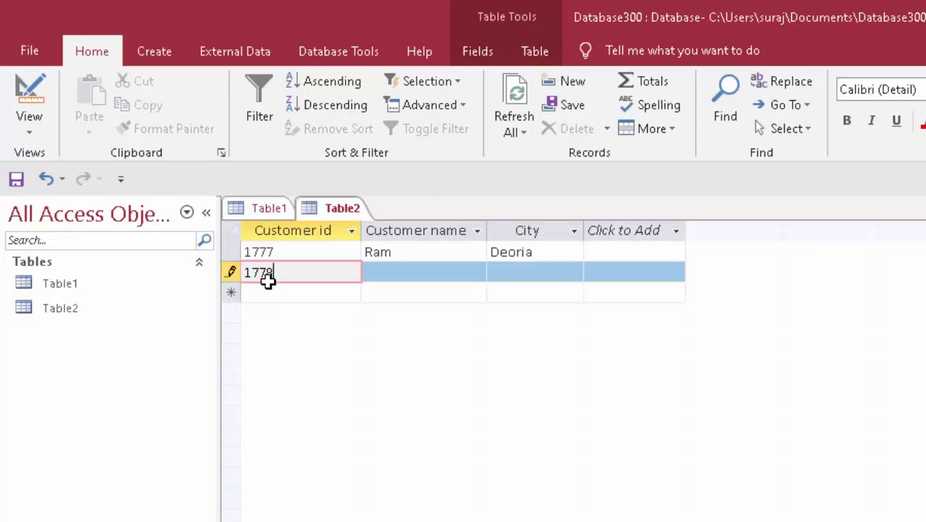
pyautogui.press('Tab')
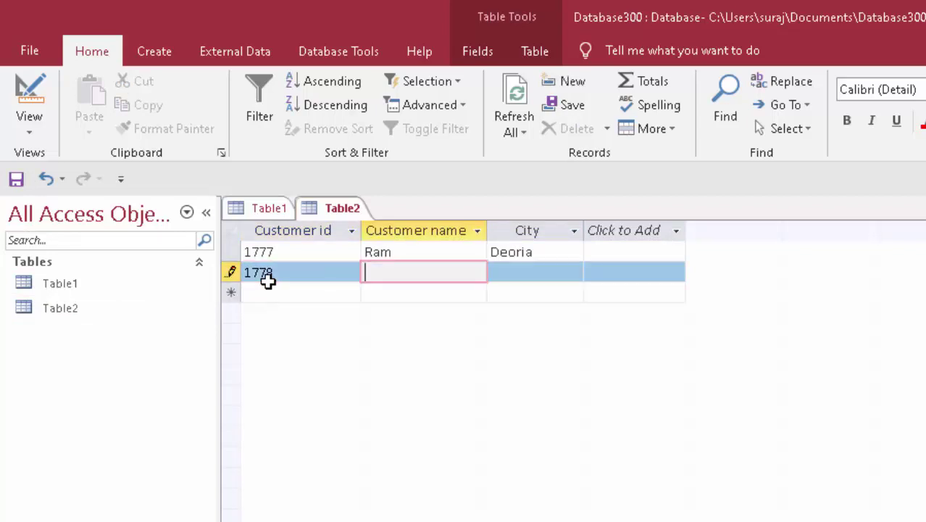
pyautogui.write('Shy')
pyautogui.write('am')
pyautogui.press('Tab')
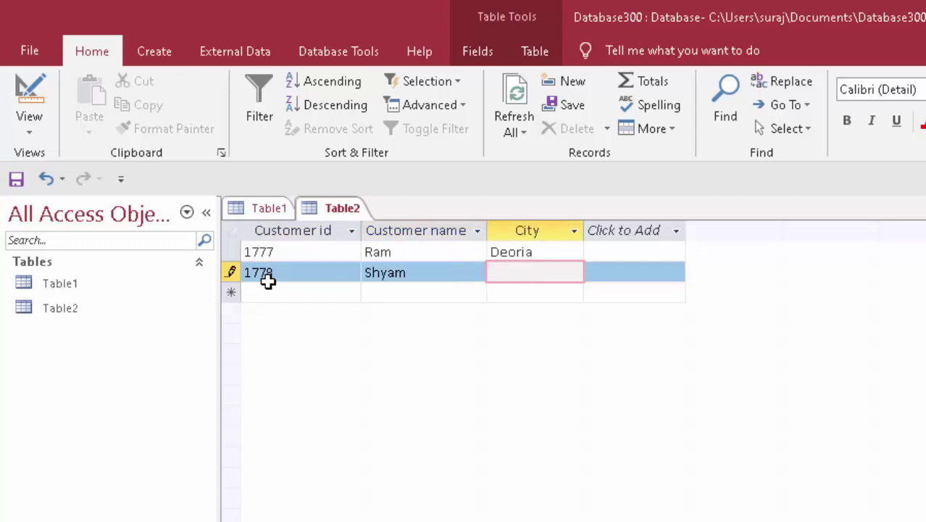
pyautogui.write('Deoria')
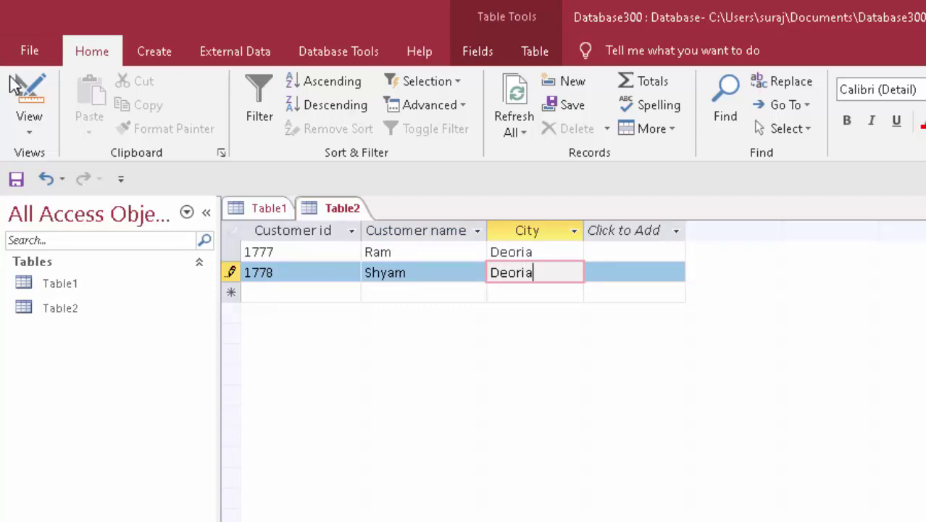
pyautogui.click(20, 181)
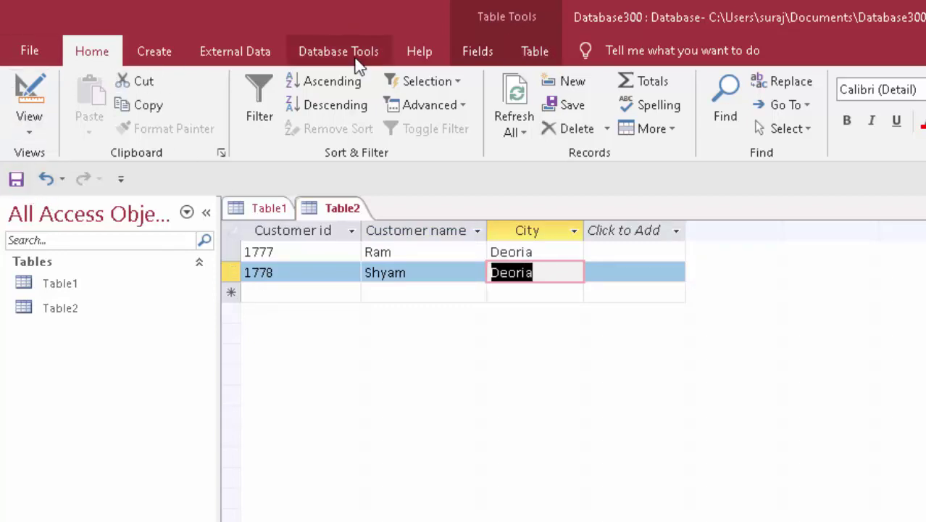
# Open Table1 and Table2, and add a new field named id in Table2's Design View
pyautogui.click(111, 285)
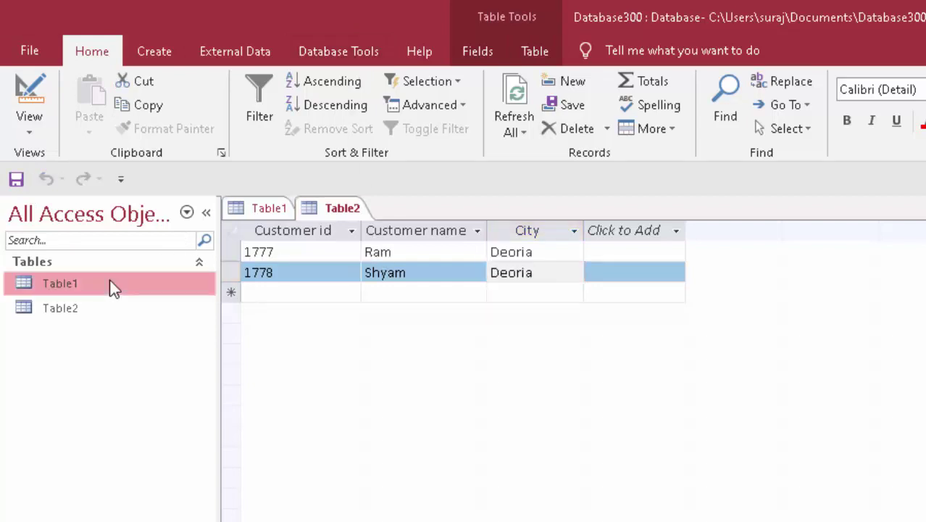
pyautogui.doubleClick(110, 282)
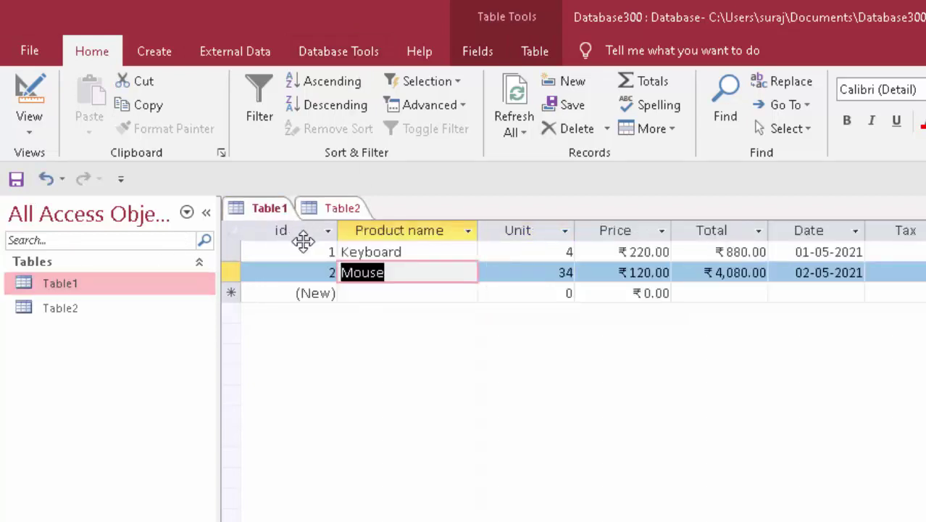
pyautogui.doubleClick(70, 311)
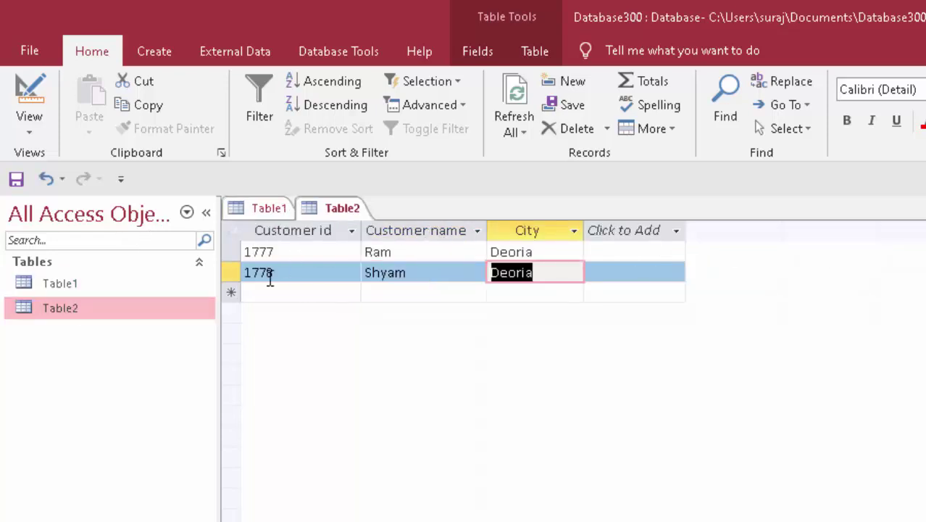
pyautogui.click(27, 128)
pyautogui.click(46, 194)
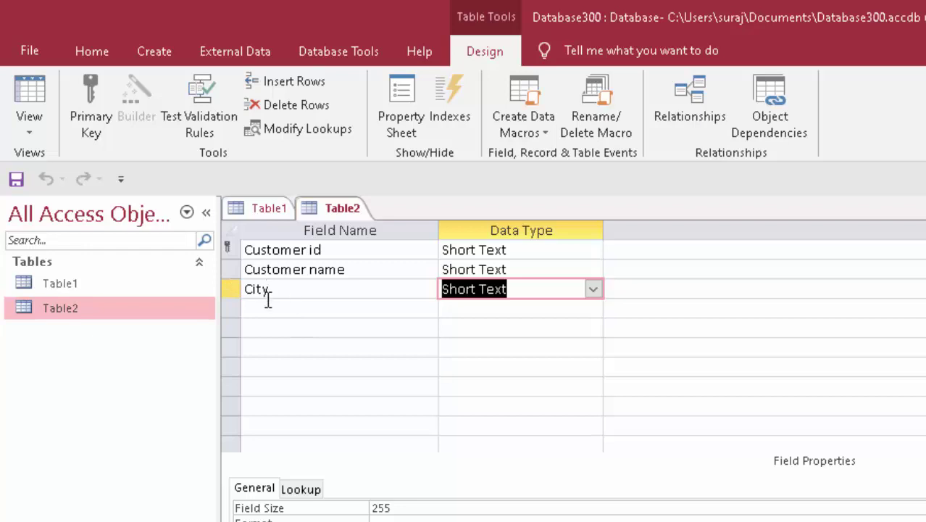
pyautogui.click(266, 305)
pyautogui.write('id')
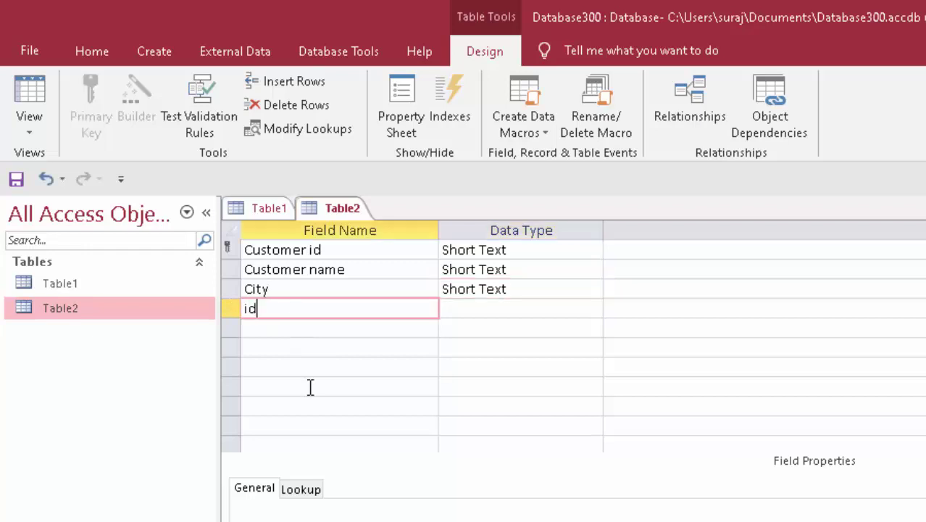
# Make the id field a Number type and save Table2, accepting the data-loss warning
pyautogui.doubleClick(93, 283)
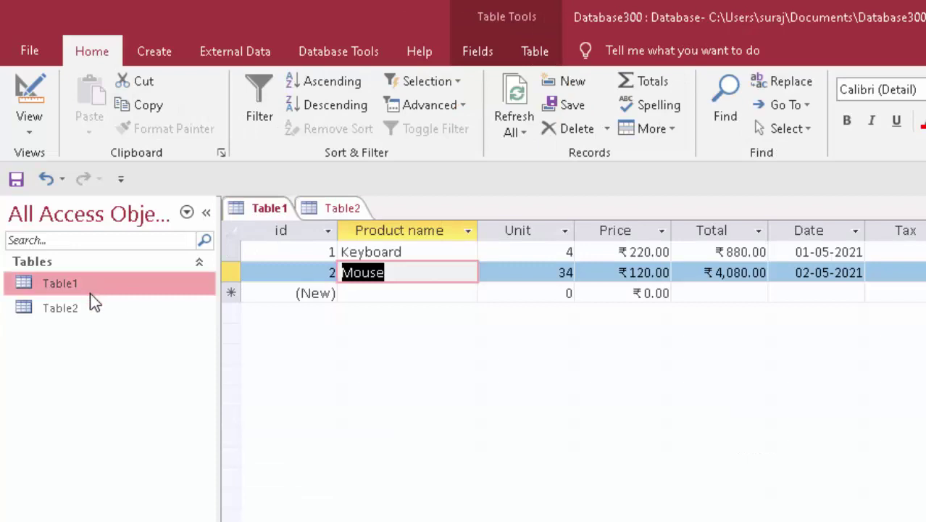
pyautogui.doubleClick(87, 304)
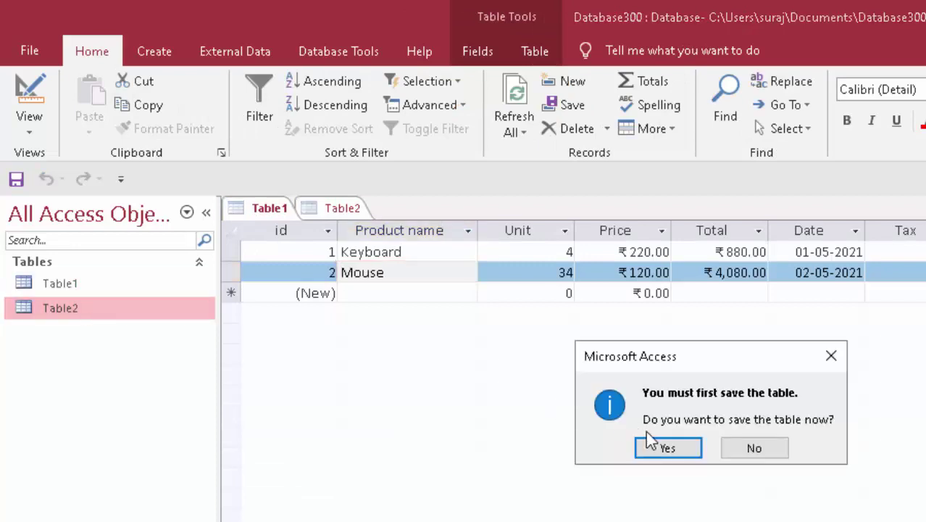
pyautogui.click(666, 447)
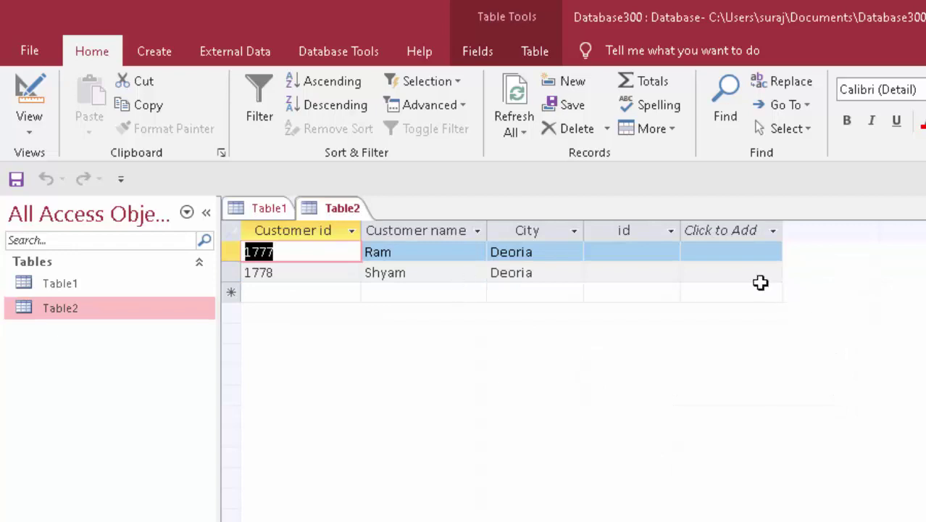
pyautogui.click(638, 252)
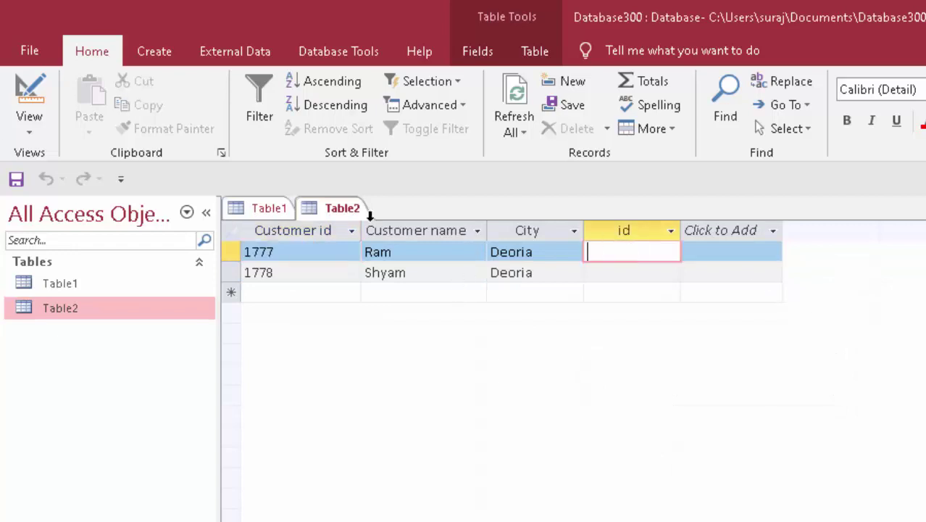
pyautogui.click(37, 131)
pyautogui.click(55, 209)
pyautogui.click(570, 308)
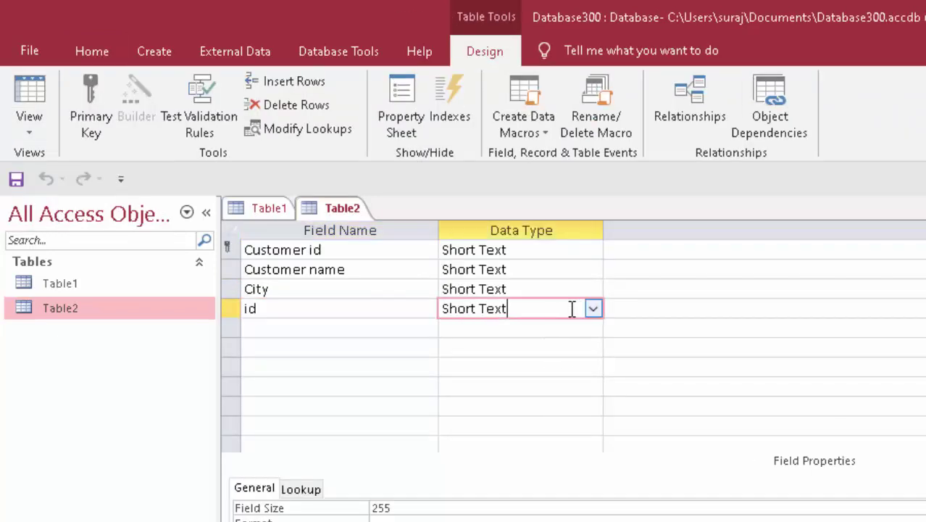
pyautogui.click(592, 309)
pyautogui.click(538, 367)
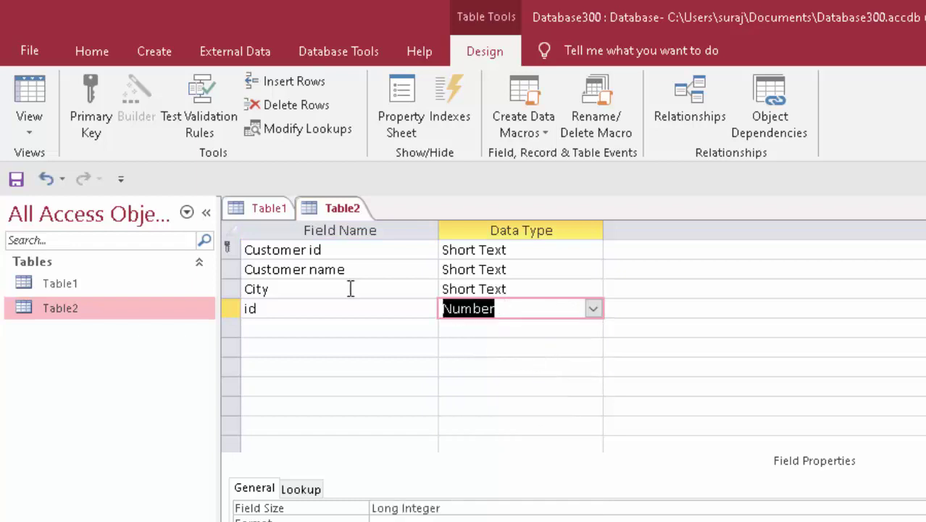
pyautogui.click(20, 116)
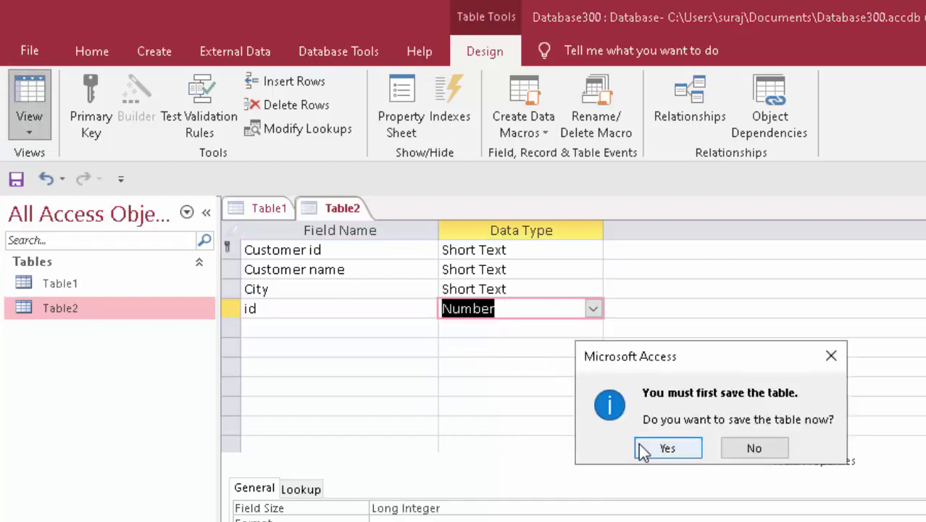
pyautogui.click(645, 447)
pyautogui.click(687, 452)
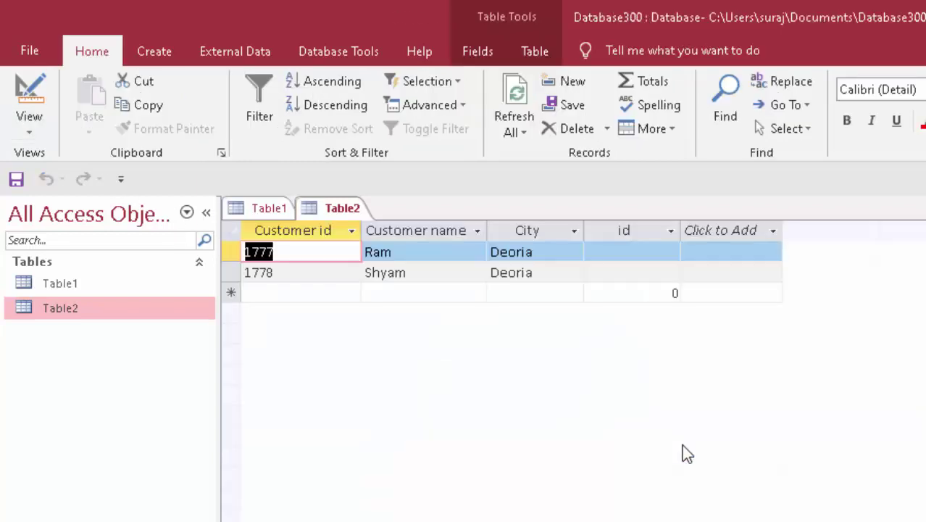
# Enter id values 1 and 2 for the two customer records
pyautogui.click(630, 251)
pyautogui.write('1')
pyautogui.press('Down')
pyautogui.write('2')
pyautogui.click(16, 179)
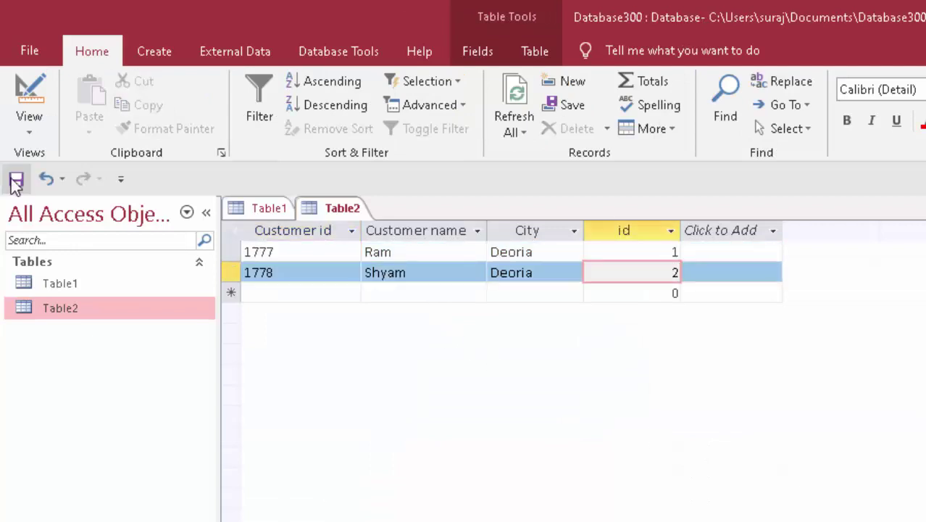
# Save and close Table2
pyautogui.rightClick(340, 209)
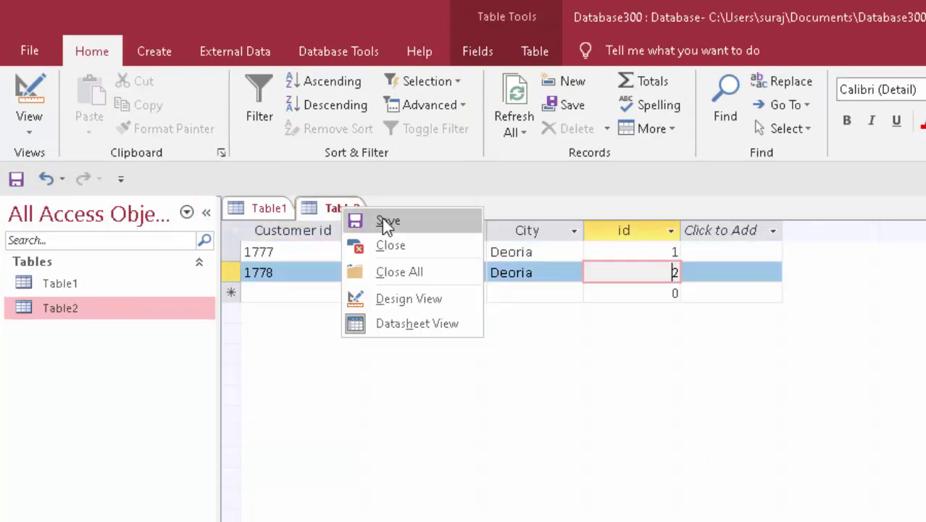
pyautogui.click(355, 218)
pyautogui.rightClick(327, 206)
pyautogui.click(347, 237)
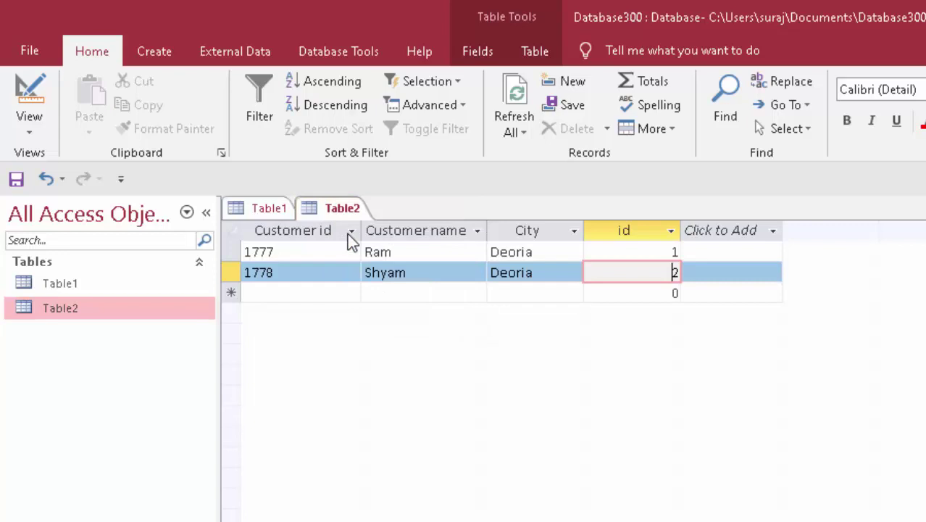
pyautogui.rightClick(257, 206)
# Close Table1 and add Table1 and Table2 to the Relationships window
pyautogui.click(283, 243)
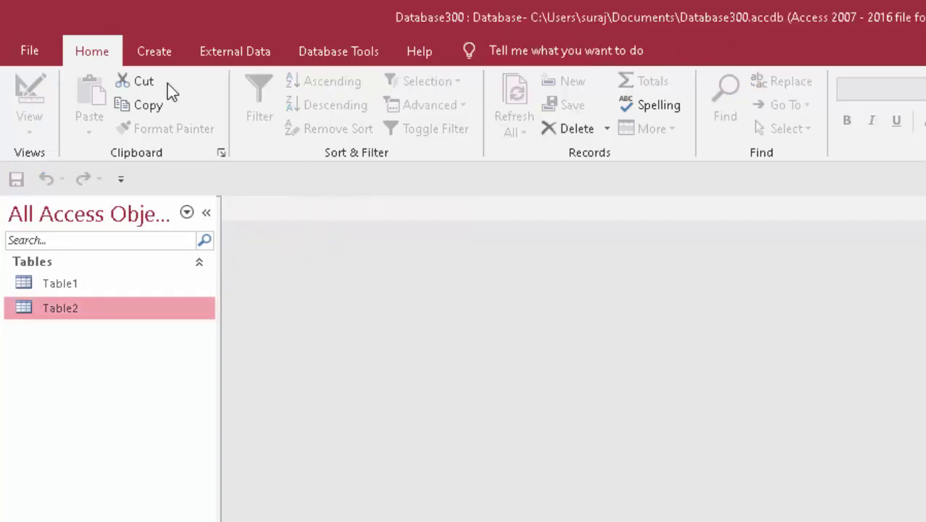
pyautogui.click(335, 52)
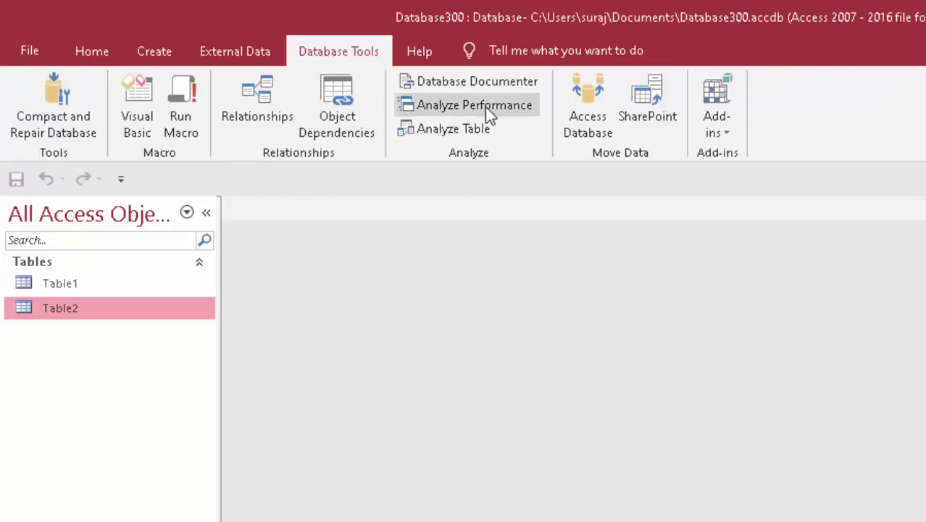
pyautogui.click(268, 94)
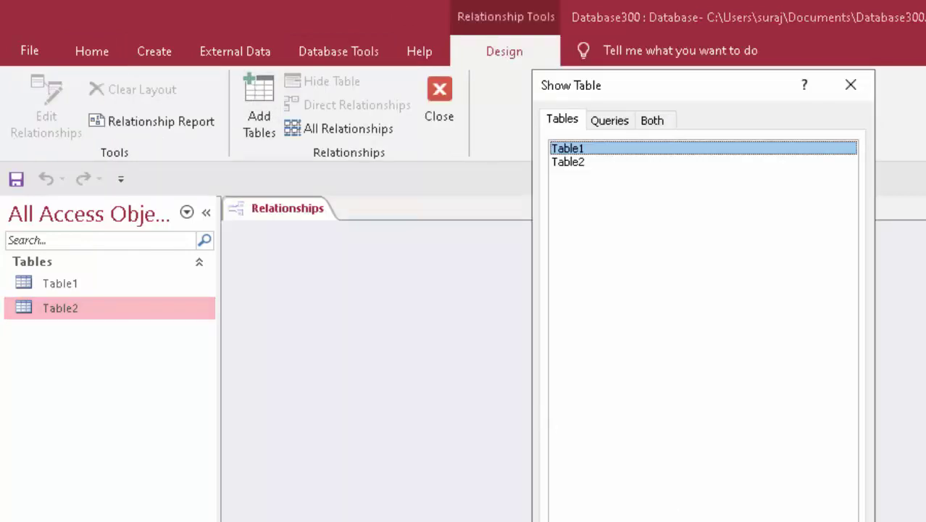
pyautogui.doubleClick(567, 148)
pyautogui.click(573, 163)
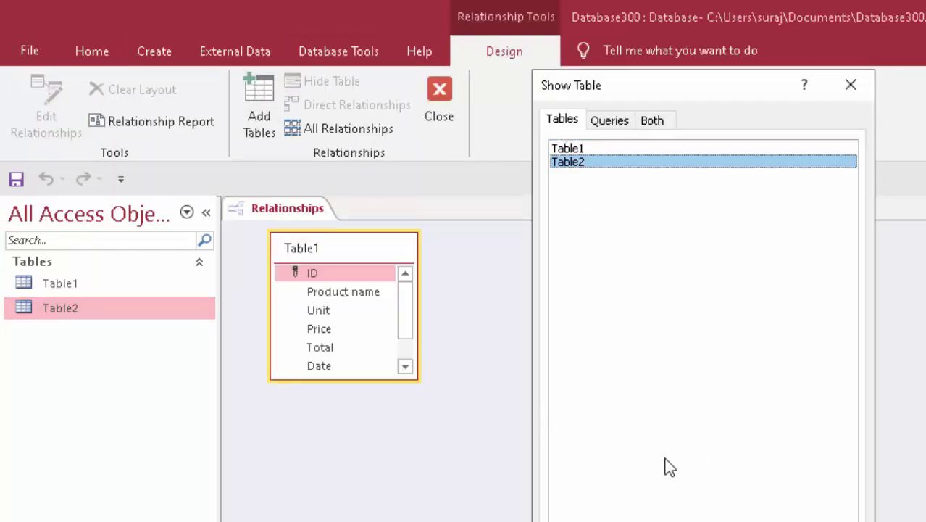
pyautogui.press('Return')
pyautogui.press('Escape')
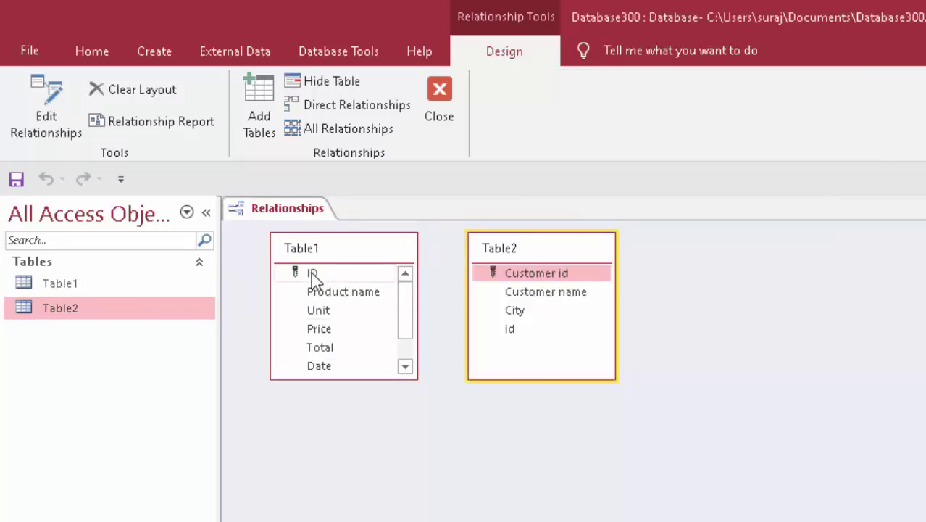
# Link Table1's ID to Table2's id with referential integrity and cascade delete, then save the layout
pyautogui.moveTo(341, 279); pyautogui.dragTo(517, 337)
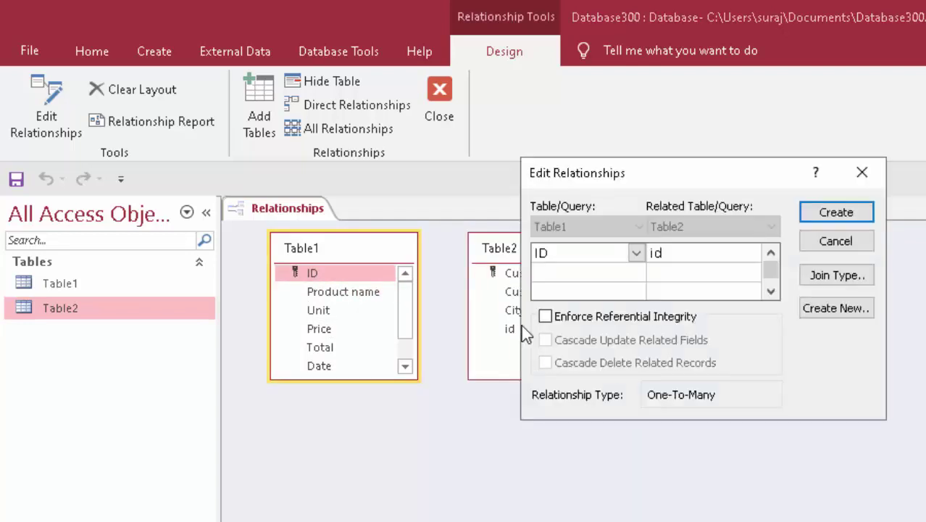
pyautogui.click(552, 319)
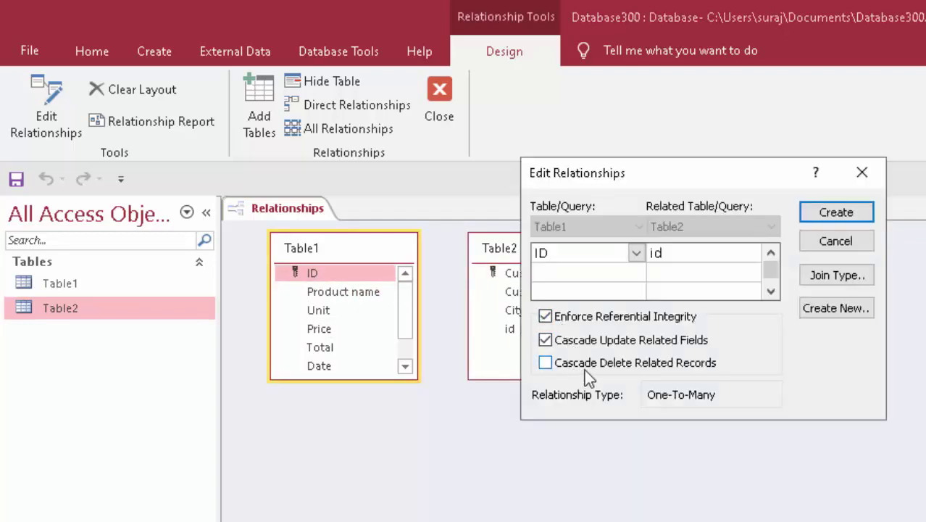
pyautogui.click(585, 364)
pyautogui.click(852, 212)
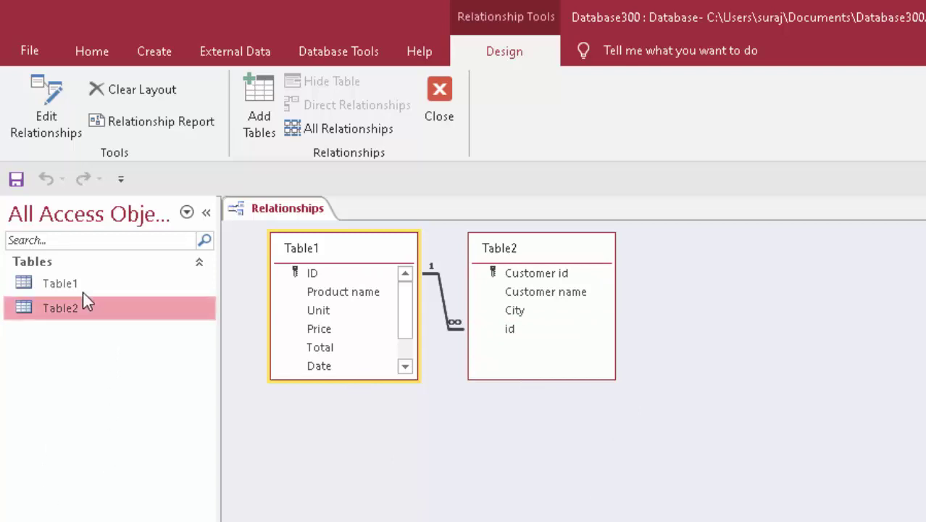
pyautogui.click(22, 187)
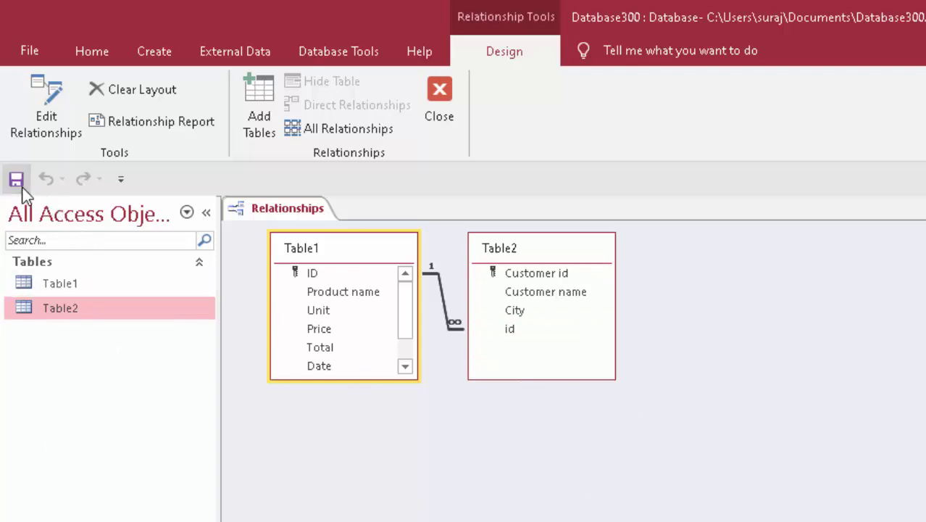
# Start the Form Wizard and add all Table1 fields
pyautogui.click(162, 45)
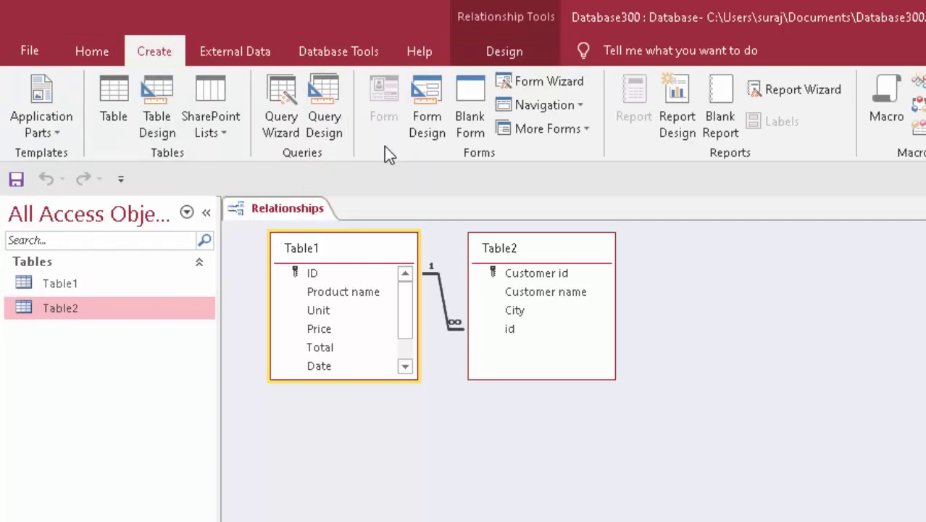
pyautogui.click(541, 80)
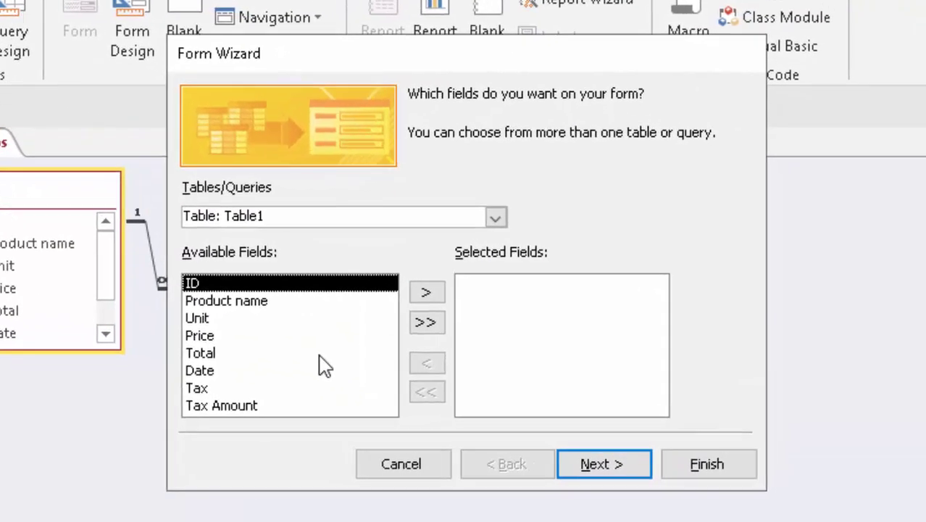
pyautogui.click(427, 323)
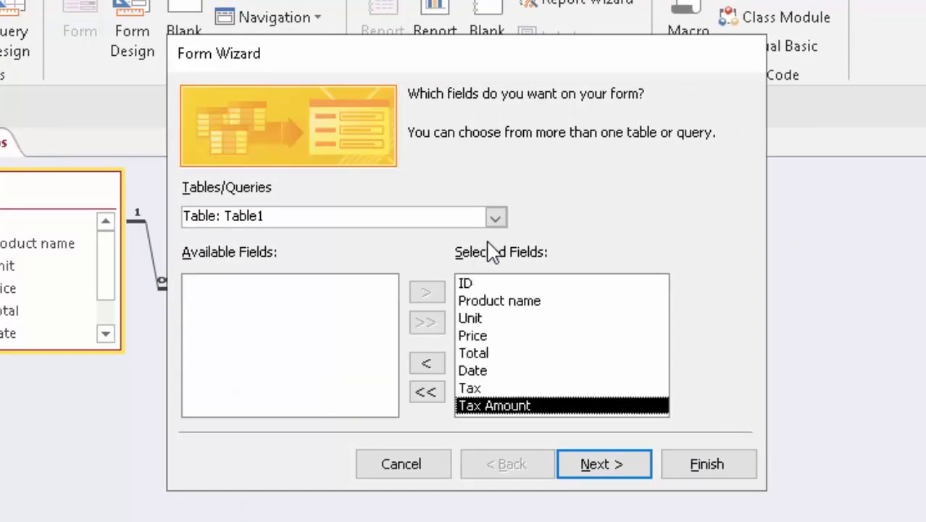
# Add Customer id, Customer name and City from Table2, and choose to modify the form's design
pyautogui.click(495, 218)
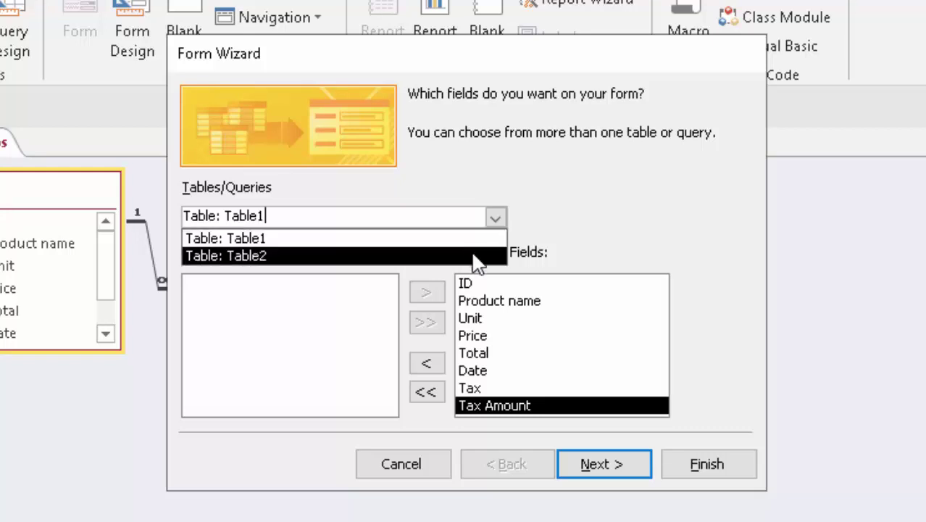
pyautogui.click(476, 256)
pyautogui.click(426, 293)
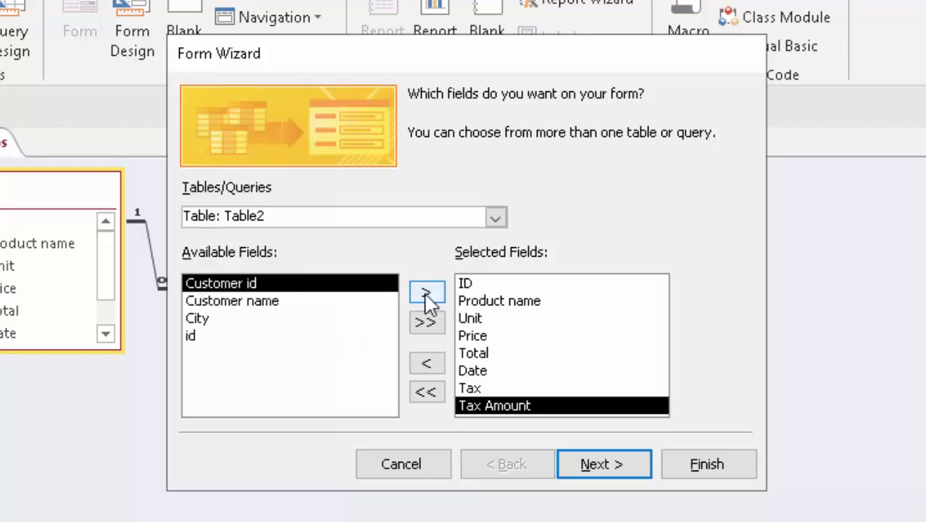
pyautogui.click(426, 293)
pyautogui.click(426, 293)
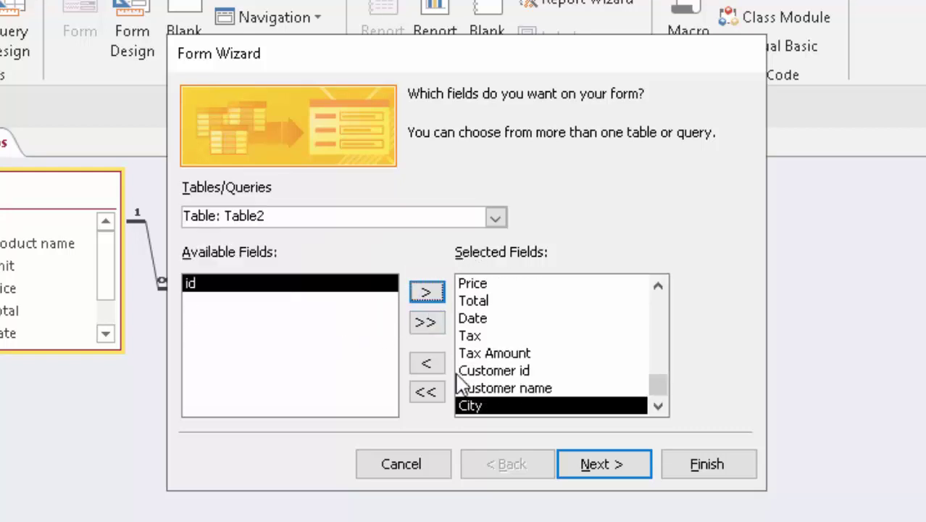
pyautogui.click(582, 472)
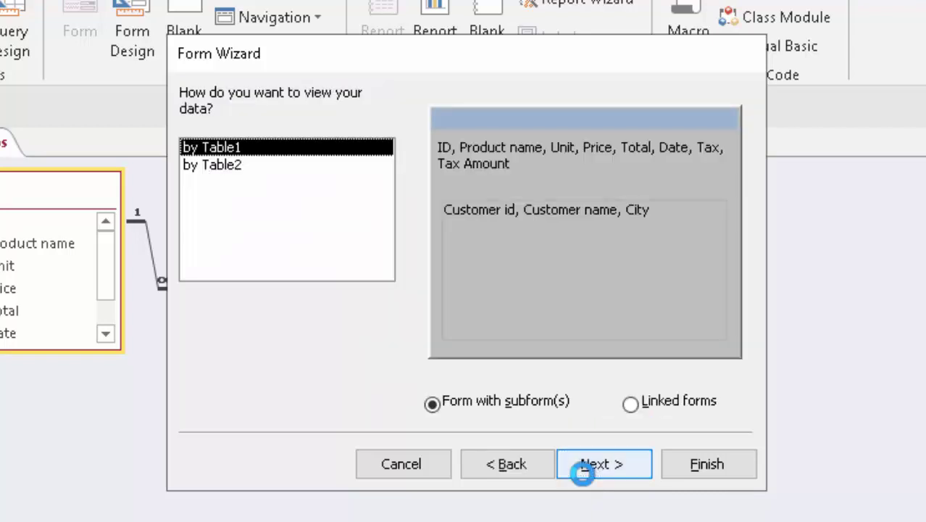
pyautogui.click(581, 472)
pyautogui.click(489, 332)
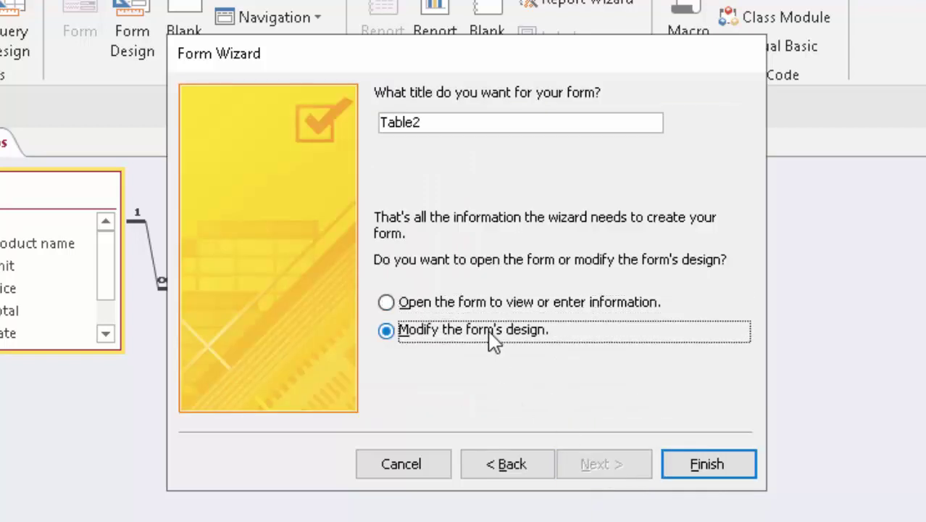
# Finish the Table2 form, widen it to the right, and narrow the Product name and Customer id boxes
pyautogui.click(726, 467)
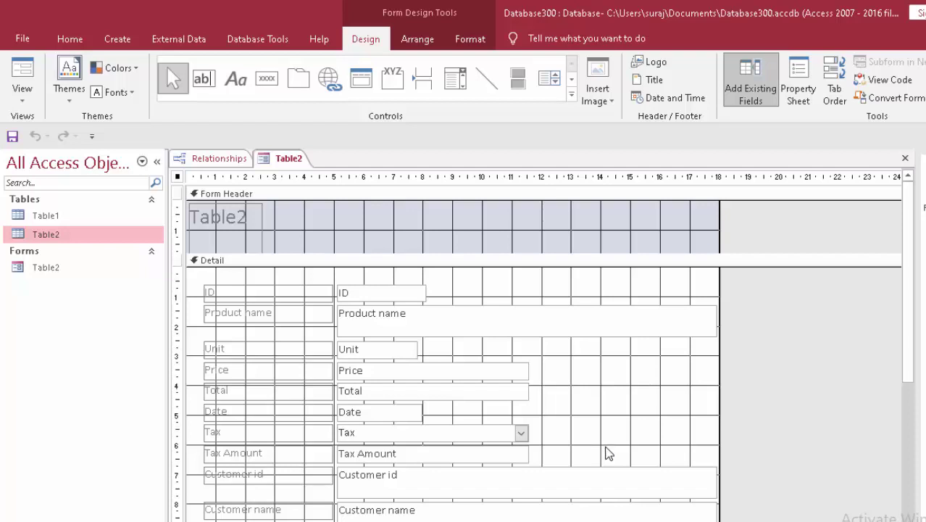
pyautogui.moveTo(717, 392); pyautogui.dragTo(753, 436)
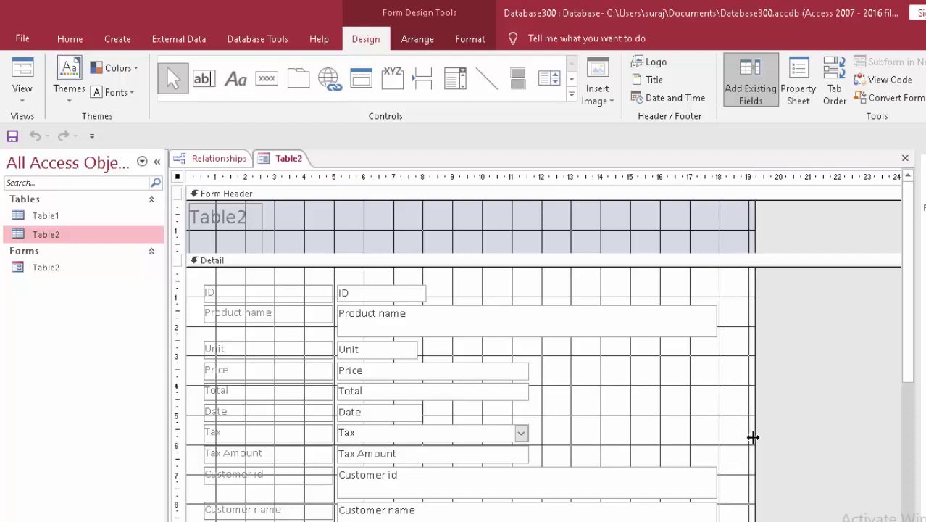
pyautogui.click(675, 329)
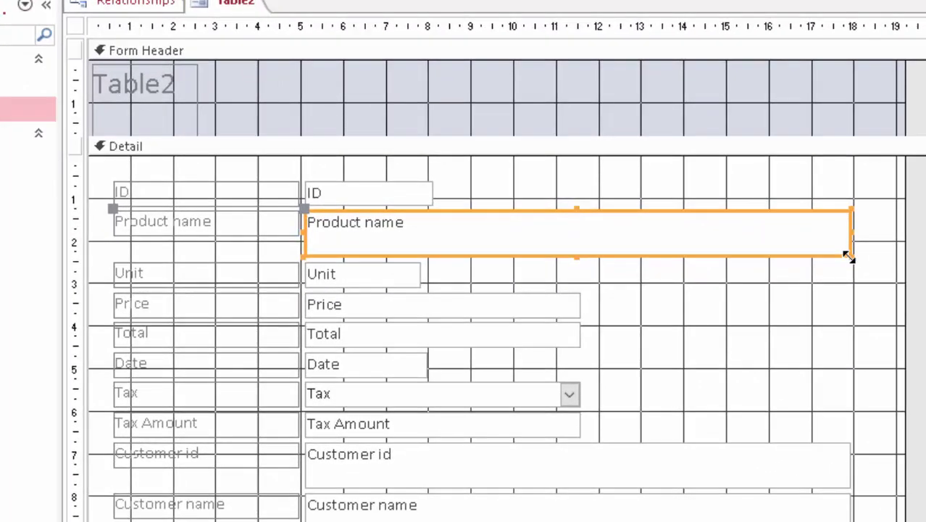
pyautogui.moveTo(717, 337); pyautogui.dragTo(693, 334)
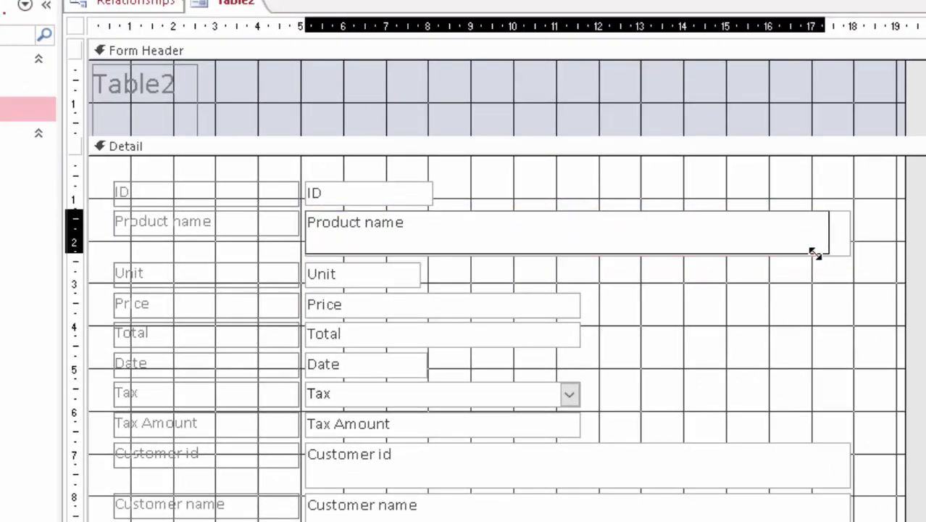
pyautogui.moveTo(814, 253)
pyautogui.mouseDown()
pyautogui.moveTo(541, 252)
pyautogui.moveTo(450, 262)
pyautogui.moveTo(447, 245)
pyautogui.mouseUp()
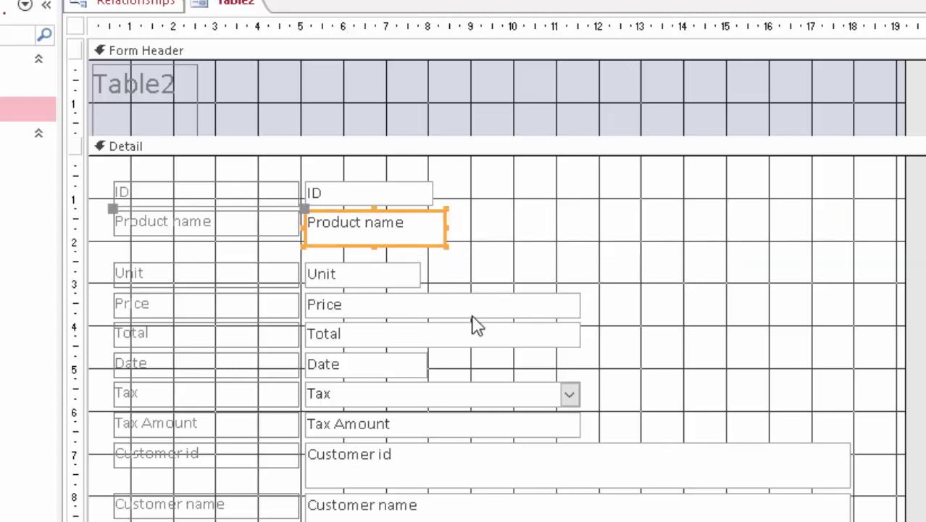
pyautogui.click(602, 476)
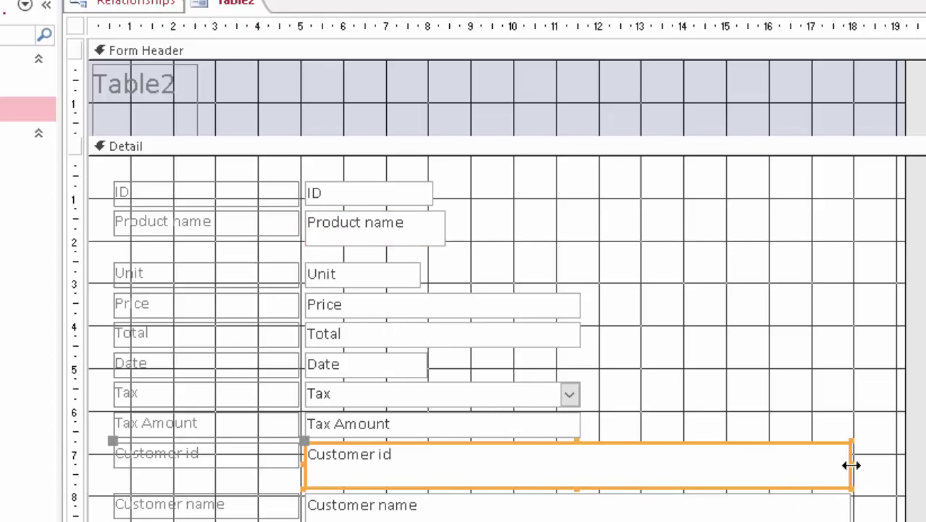
pyautogui.moveTo(851, 465); pyautogui.dragTo(580, 465)
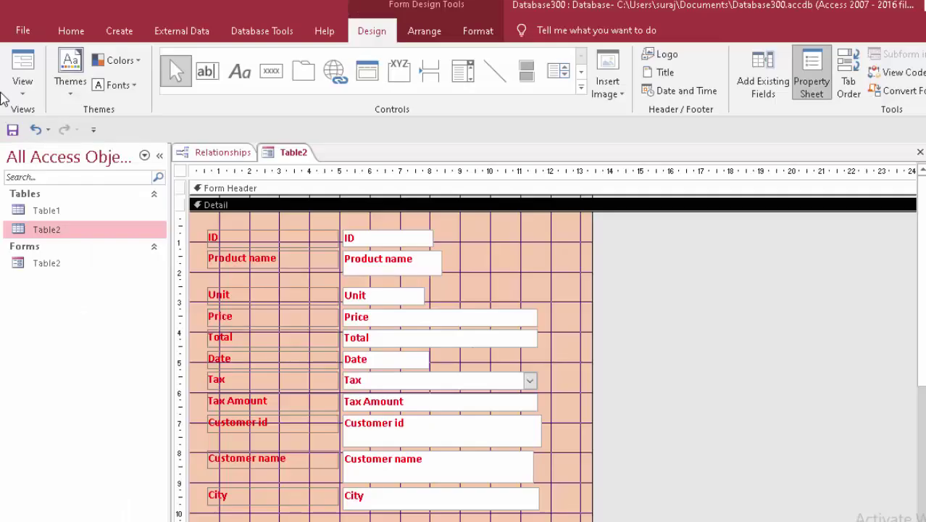
# Open the form in Form View and browse to Mouse, a new record, then back to Keyboard
pyautogui.click(23, 64)
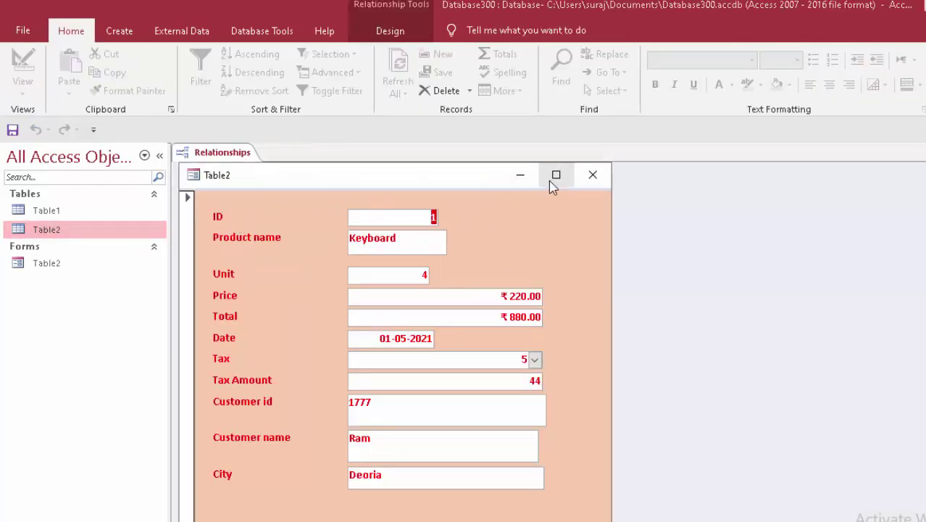
pyautogui.moveTo(474, 177); pyautogui.dragTo(537, 91)
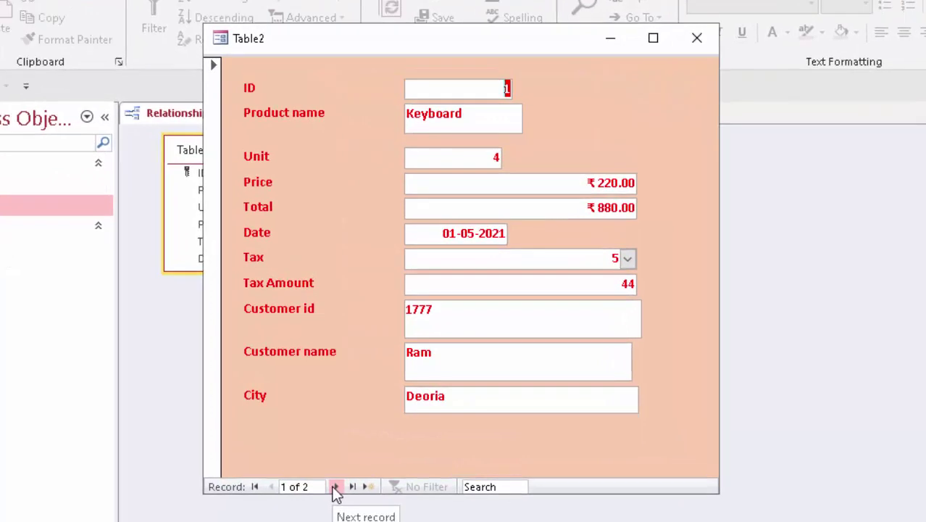
pyautogui.click(337, 484)
pyautogui.click(337, 485)
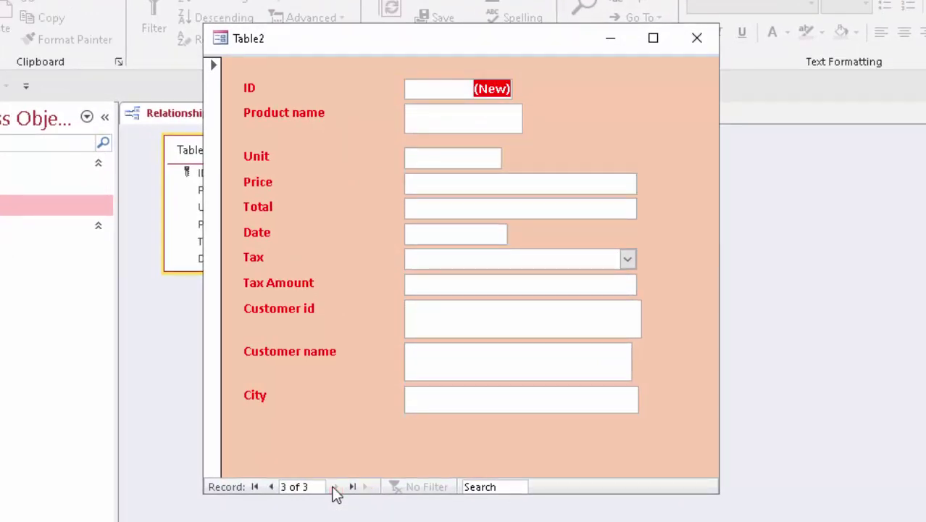
pyautogui.click(270, 486)
pyautogui.click(270, 486)
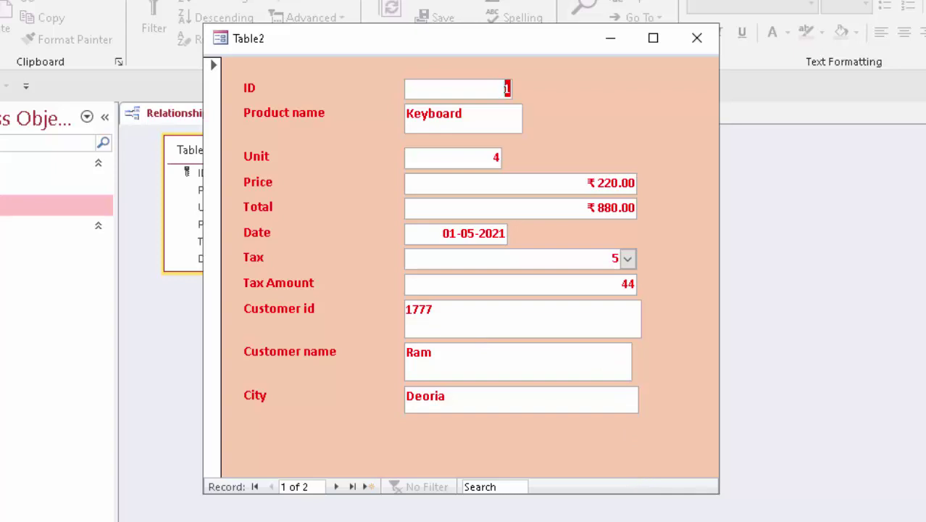
# Set the Keyboard record's Tax to 21
pyautogui.click(628, 259)
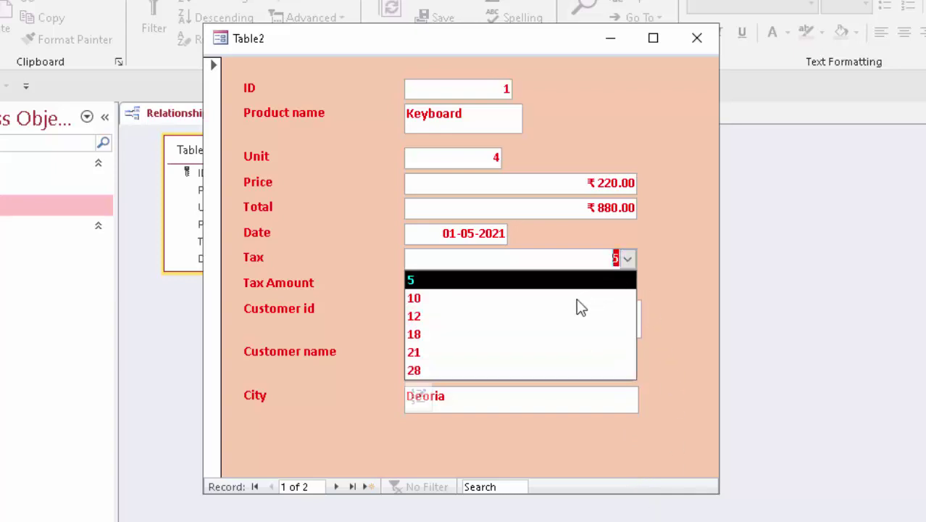
pyautogui.click(497, 370)
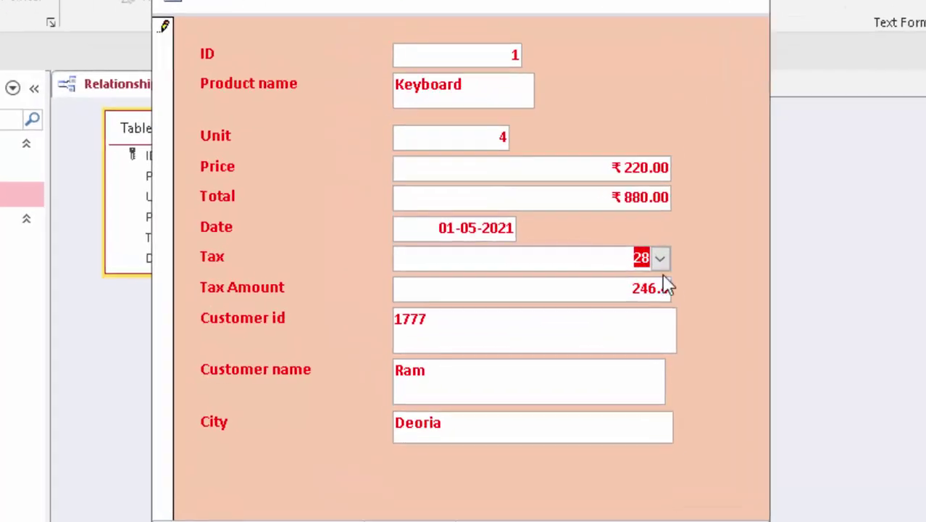
pyautogui.click(627, 259)
pyautogui.click(606, 393)
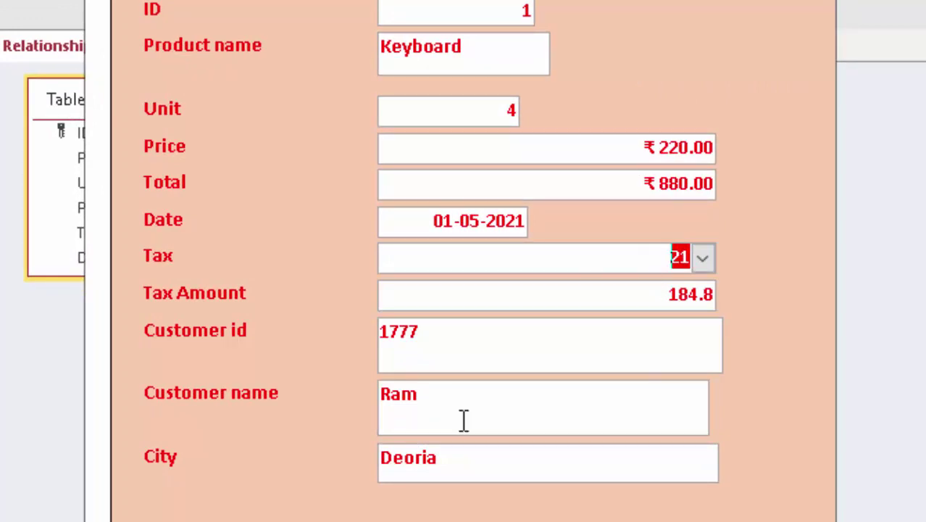
# Change Unit to 60 so Total recalculates to ₹13,200.00 and Tax Amount to 2772
pyautogui.click(519, 110)
pyautogui.doubleClick(520, 110)
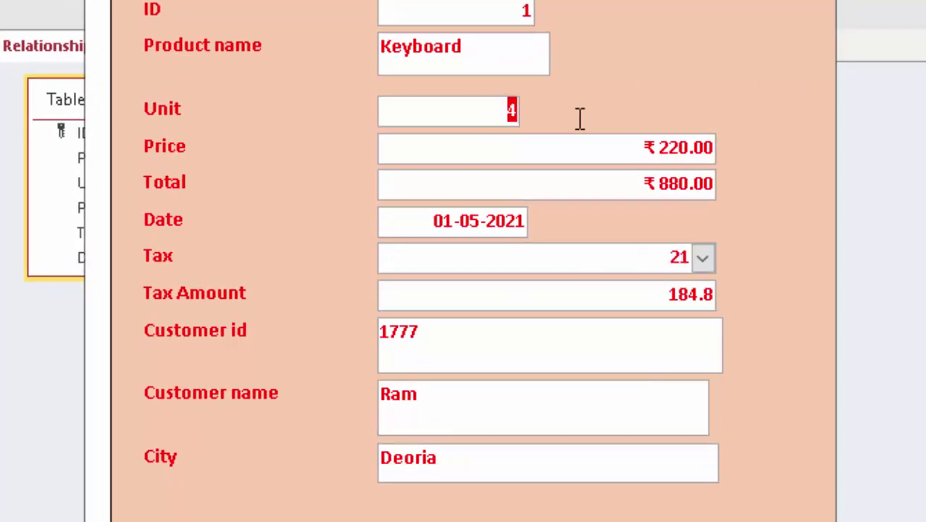
pyautogui.press('BackSpace')
pyautogui.write('0')
pyautogui.write('`')
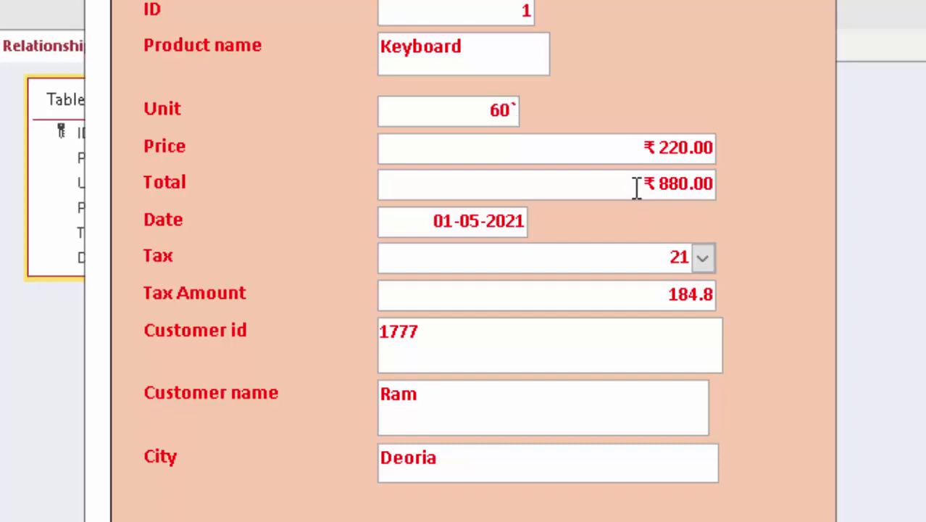
pyautogui.press('BackSpace')
pyautogui.press('Tab')
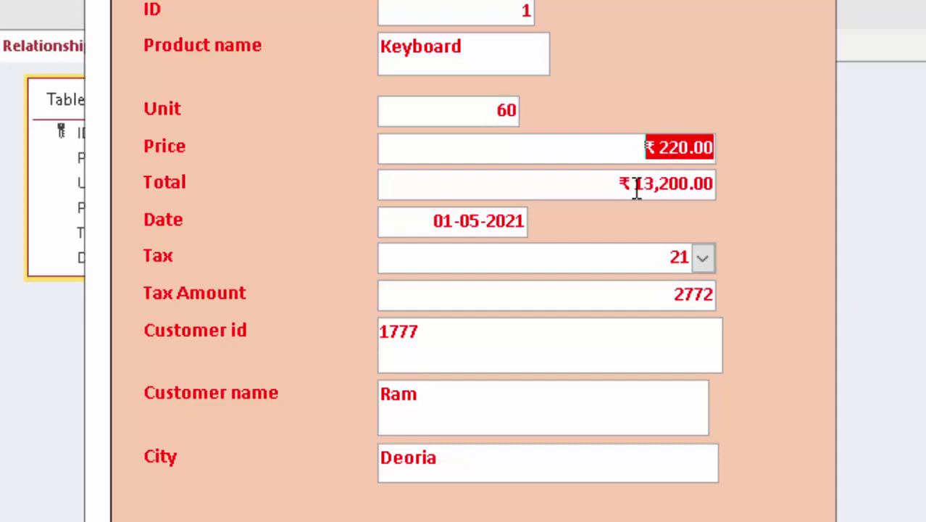
pyautogui.moveTo(613, 183); pyautogui.dragTo(729, 187)
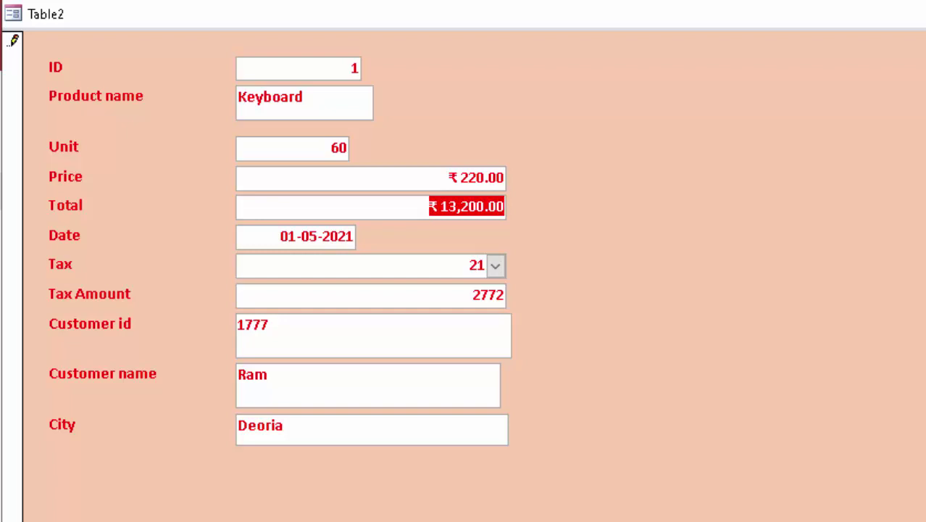
# Save and close the form, start the Report Wizard, and add all Table1 fields
pyautogui.hotkey('ctrl', 'w')
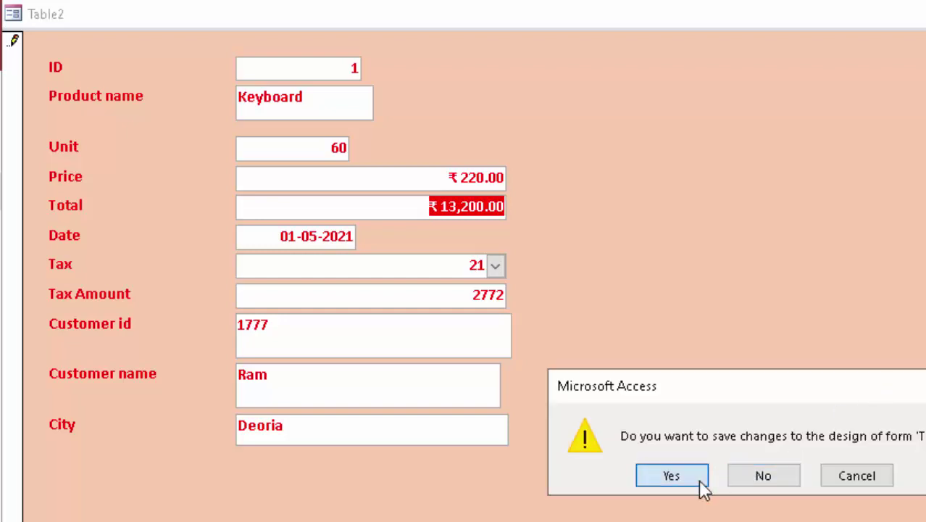
pyautogui.click(698, 479)
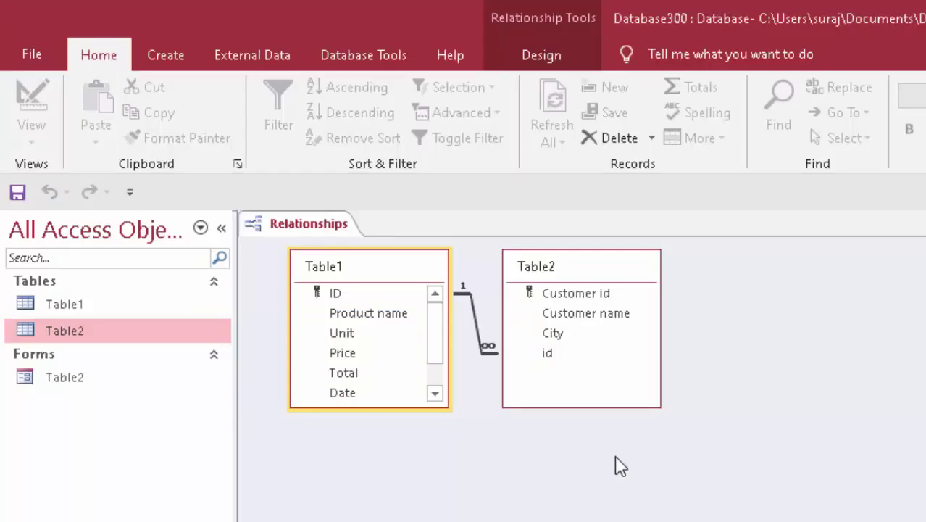
pyautogui.click(87, 378)
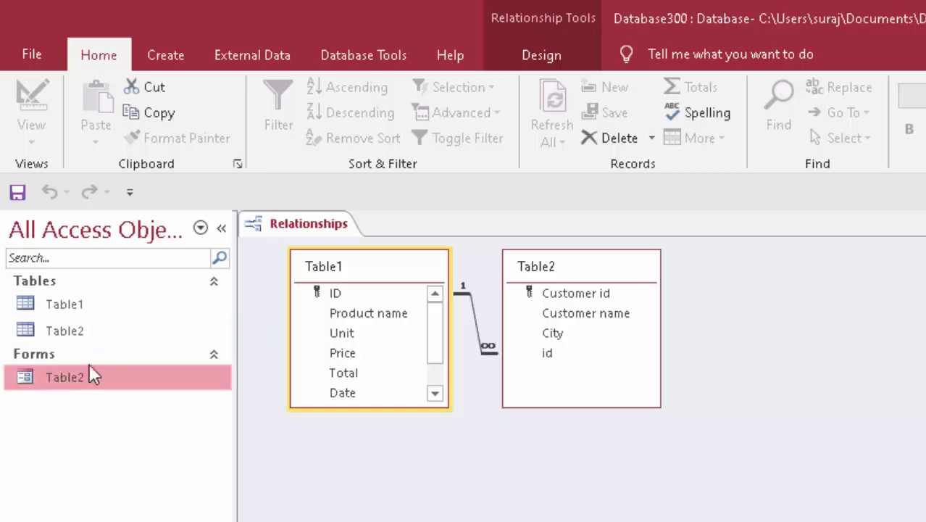
pyautogui.click(177, 61)
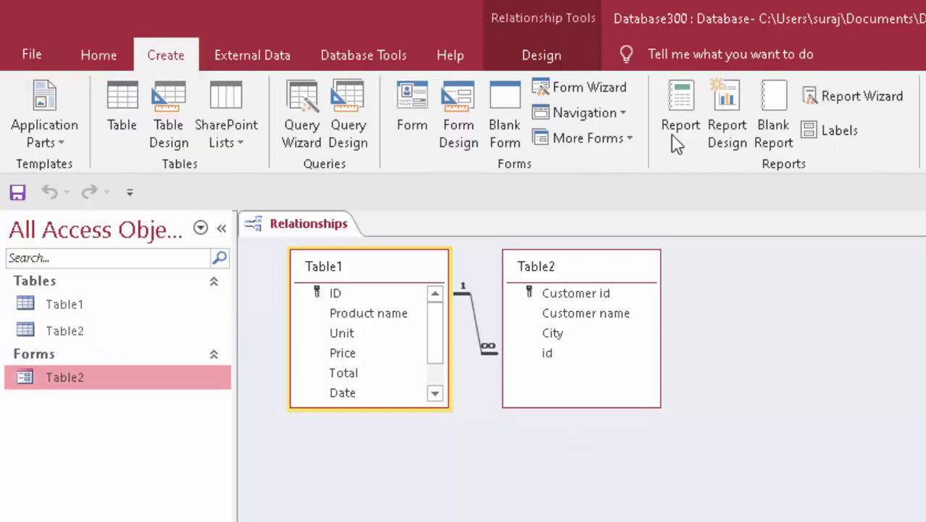
pyautogui.click(841, 102)
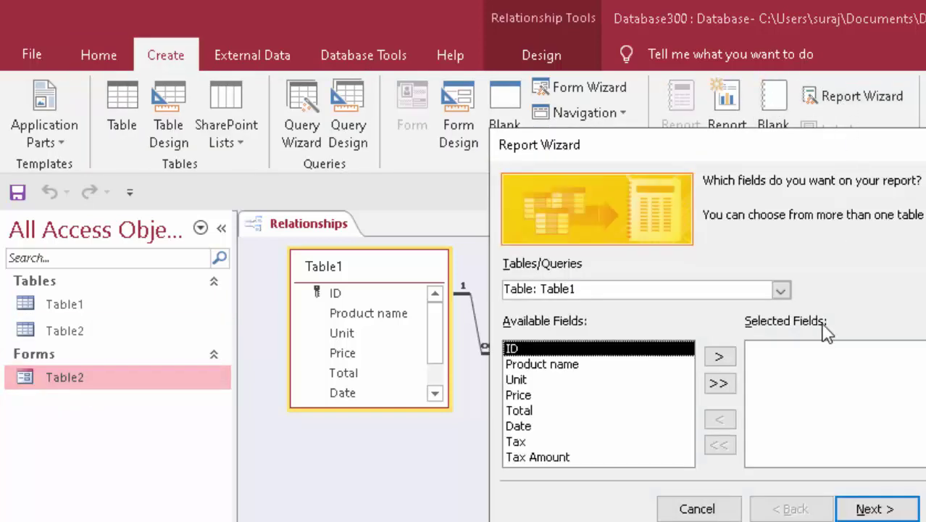
pyautogui.click(720, 357)
pyautogui.click(720, 357)
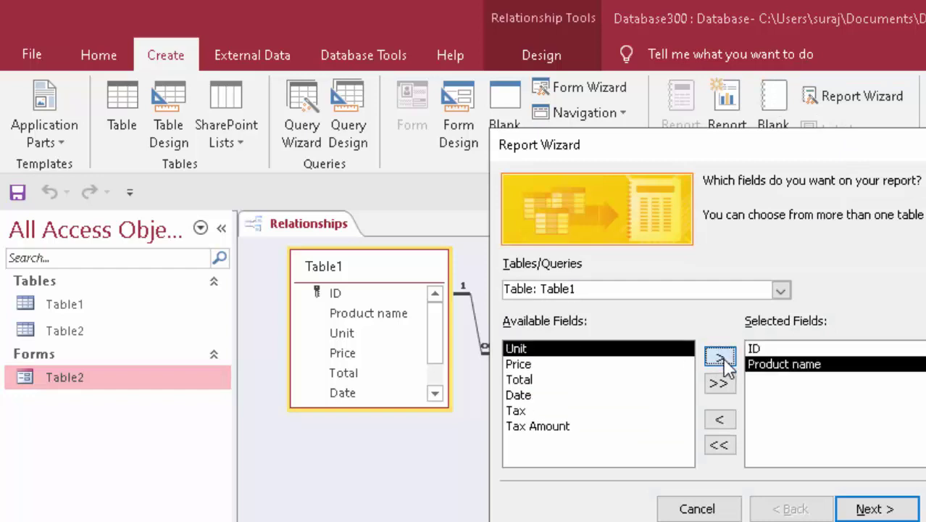
pyautogui.click(720, 357)
pyautogui.click(721, 357)
pyautogui.click(720, 357)
pyautogui.click(720, 357)
pyautogui.click(720, 357)
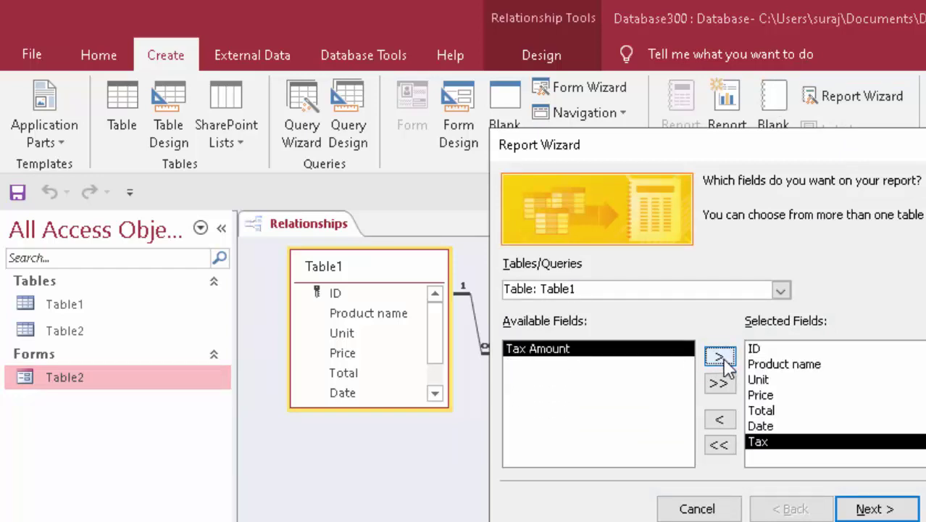
pyautogui.click(721, 357)
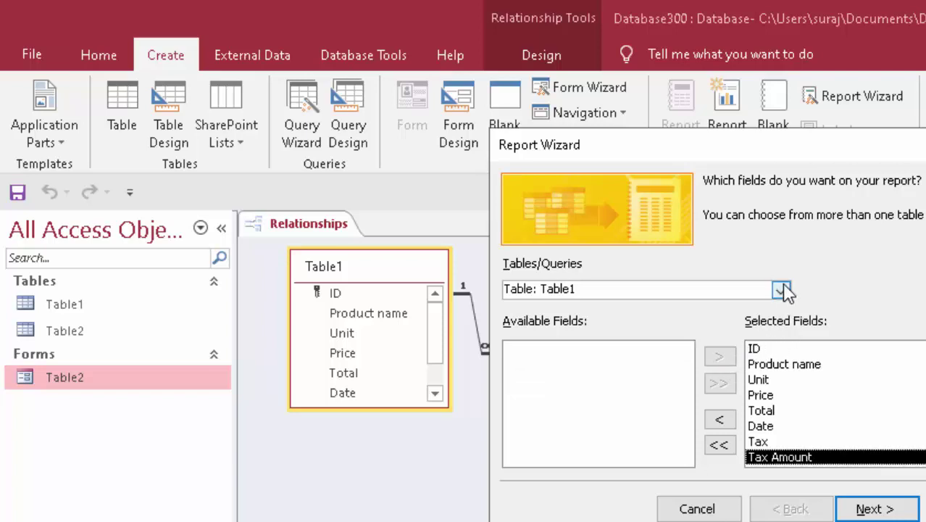
# Add Customer id, Customer name and City from Table2 to the report
pyautogui.click(781, 289)
pyautogui.click(760, 325)
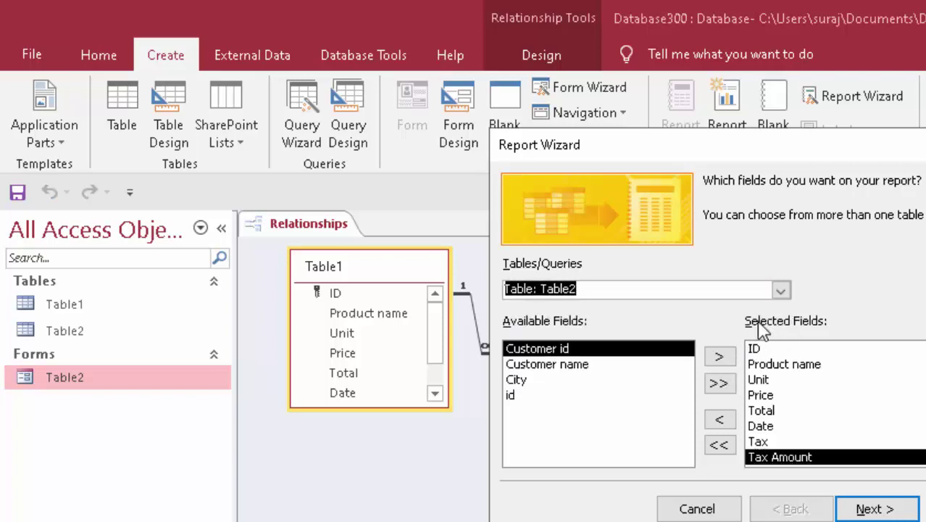
pyautogui.click(719, 356)
pyautogui.click(724, 359)
pyautogui.click(719, 358)
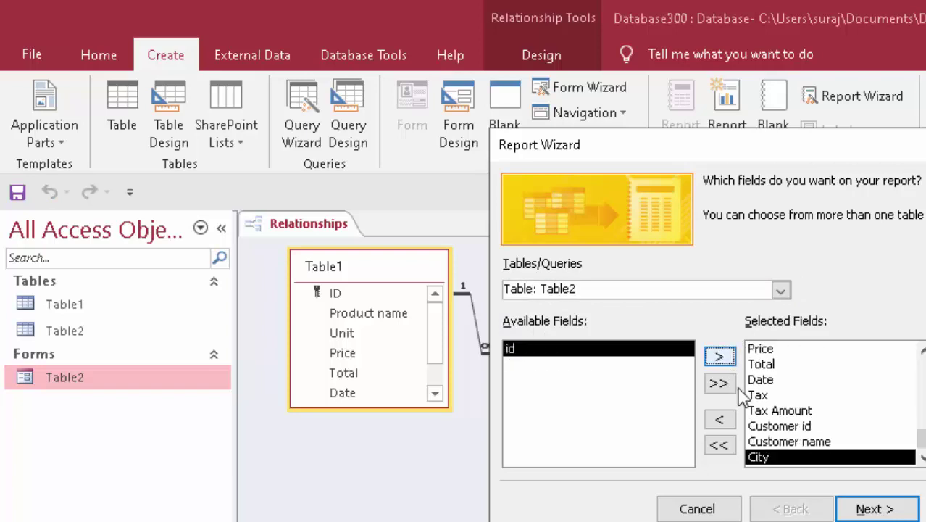
pyautogui.click(879, 509)
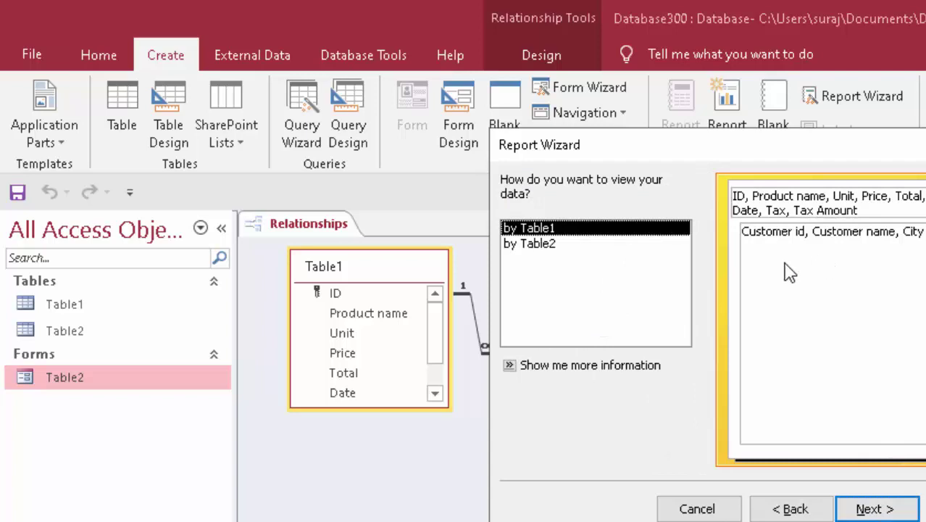
# View the report data by Table2 and group it by Customer name
pyautogui.click(546, 244)
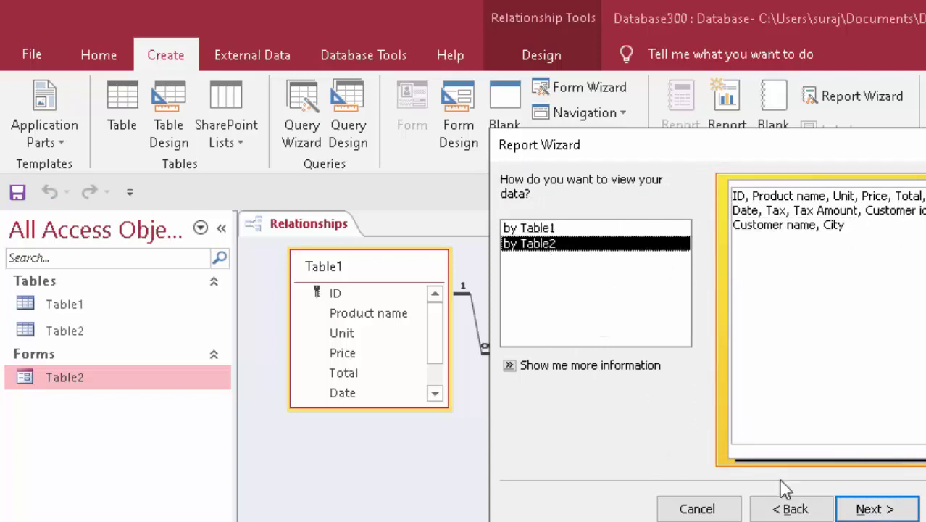
pyautogui.click(870, 510)
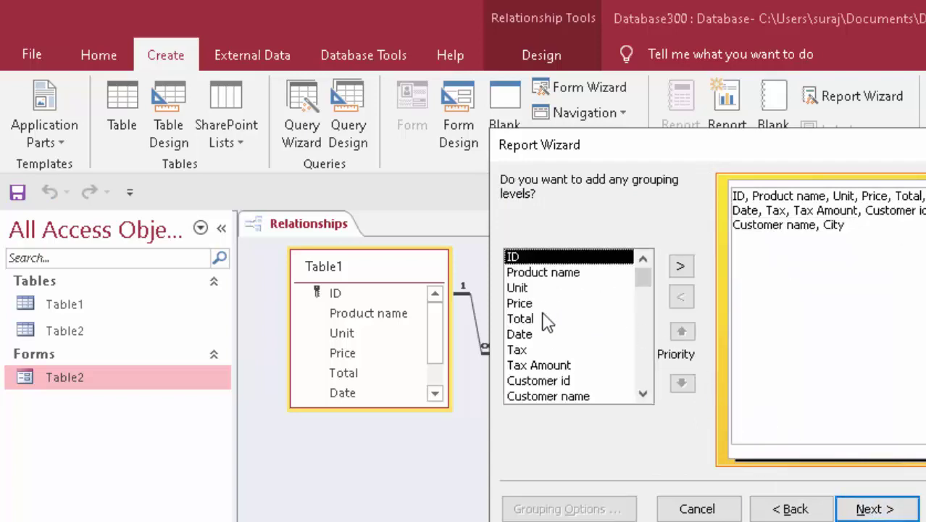
pyautogui.click(563, 381)
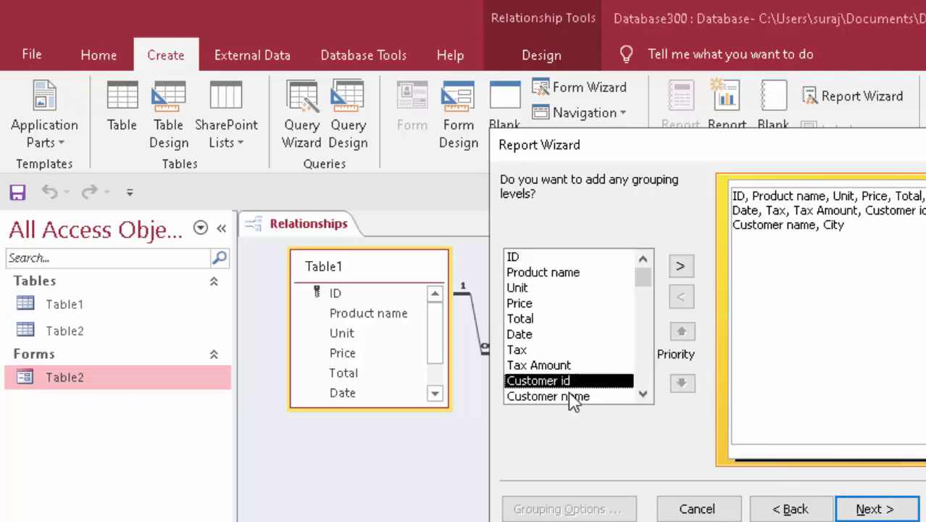
pyautogui.click(568, 397)
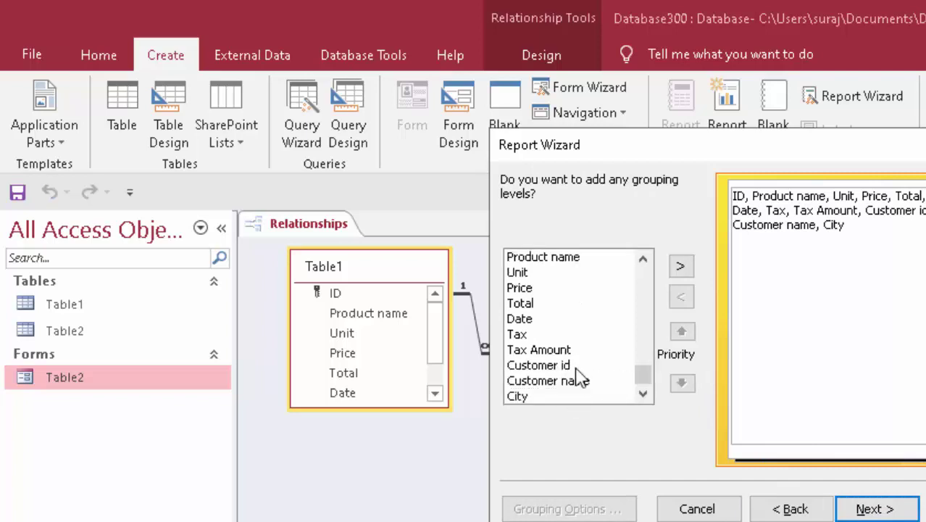
pyautogui.click(577, 368)
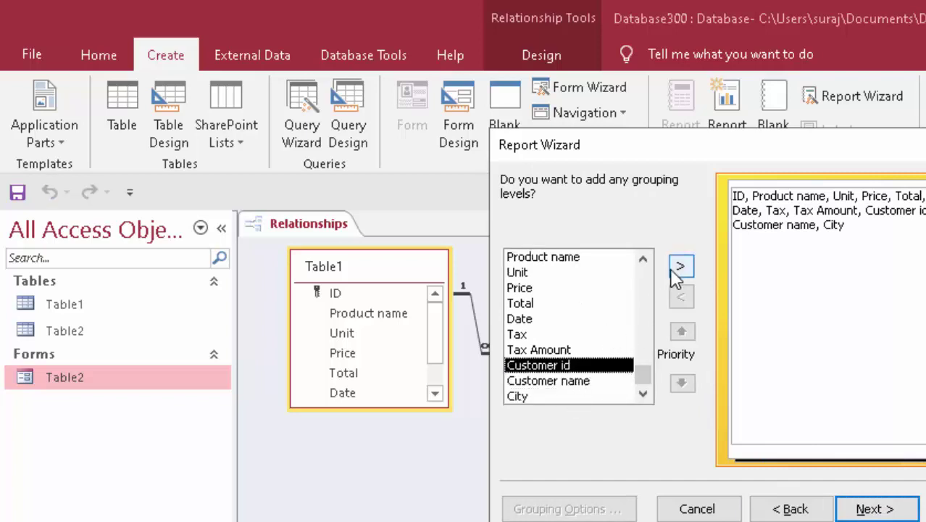
pyautogui.click(599, 379)
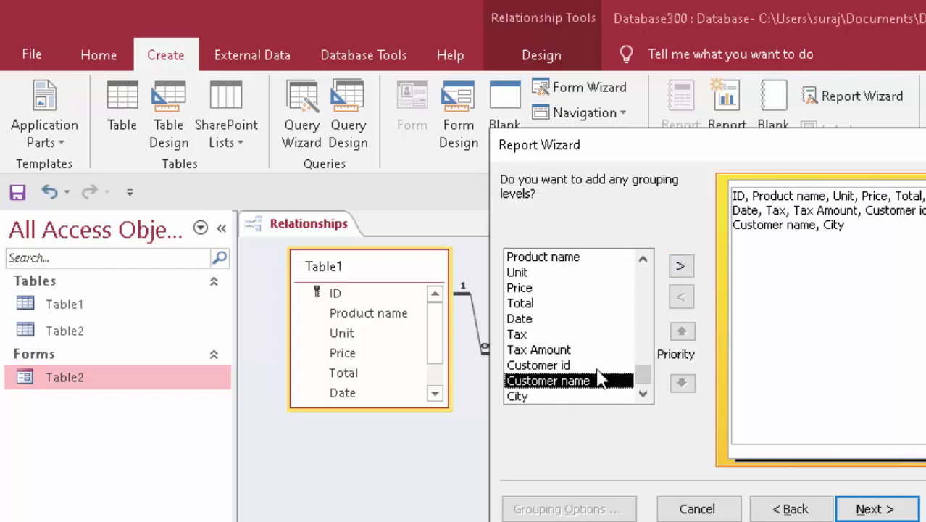
pyautogui.click(681, 266)
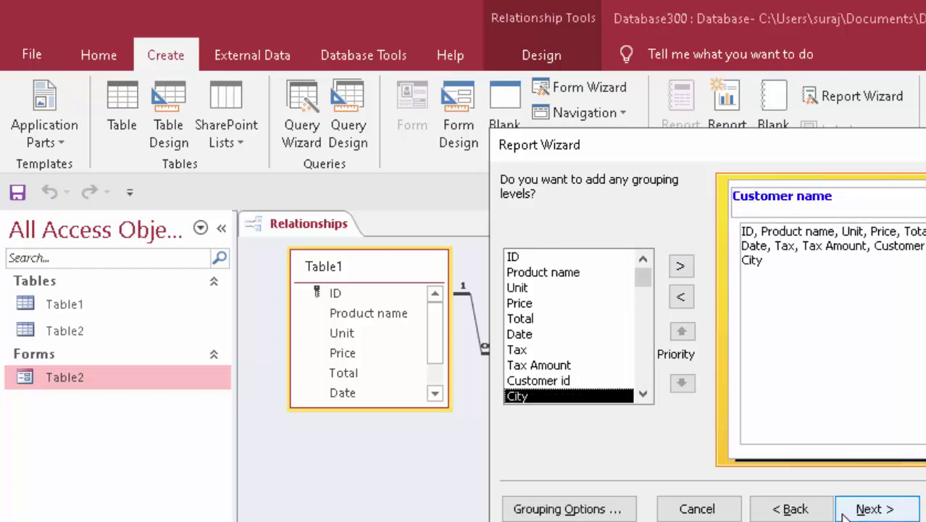
# Choose the Outline layout and finish the report, opening it in Design View
pyautogui.click(867, 510)
pyautogui.click(871, 510)
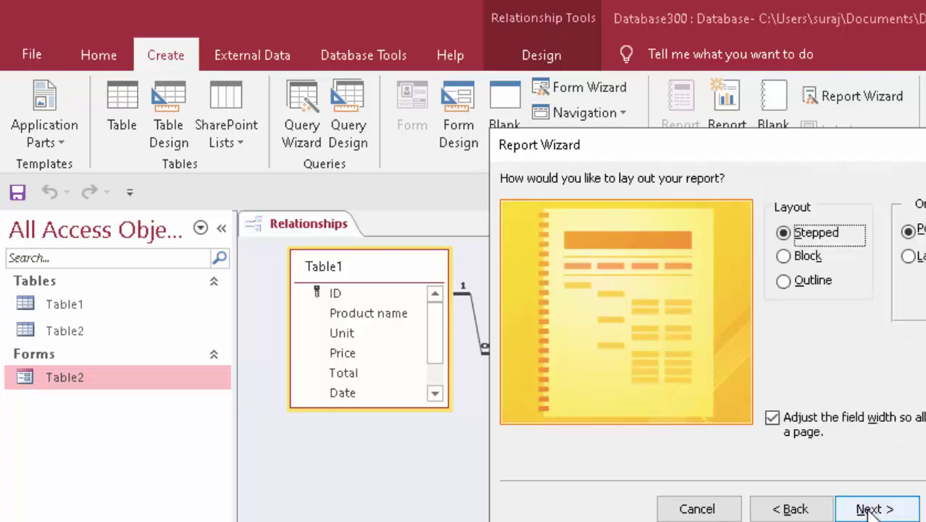
pyautogui.click(819, 286)
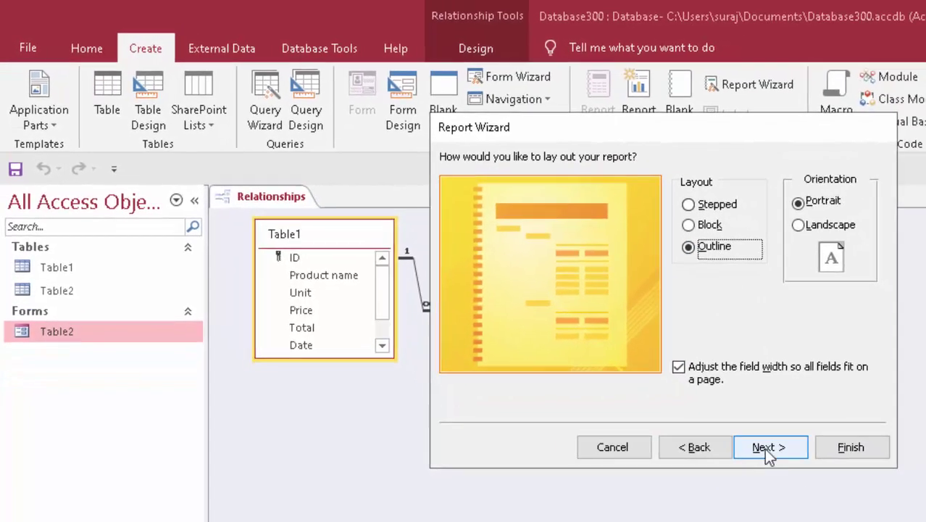
pyautogui.click(765, 441)
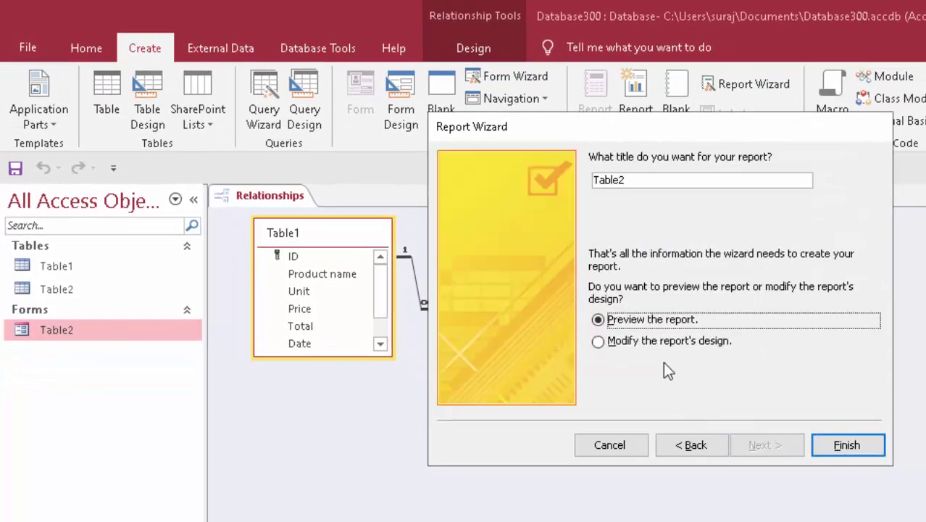
pyautogui.click(673, 340)
pyautogui.click(833, 445)
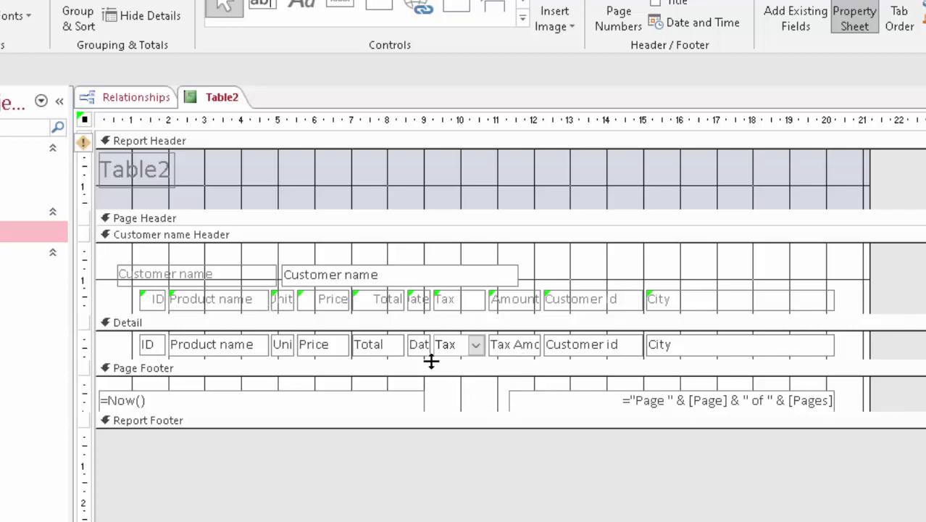
# Lengthen the Detail section, raise and narrow the Customer name header fields, then preview the report
pyautogui.moveTo(431, 361); pyautogui.dragTo(426, 451)
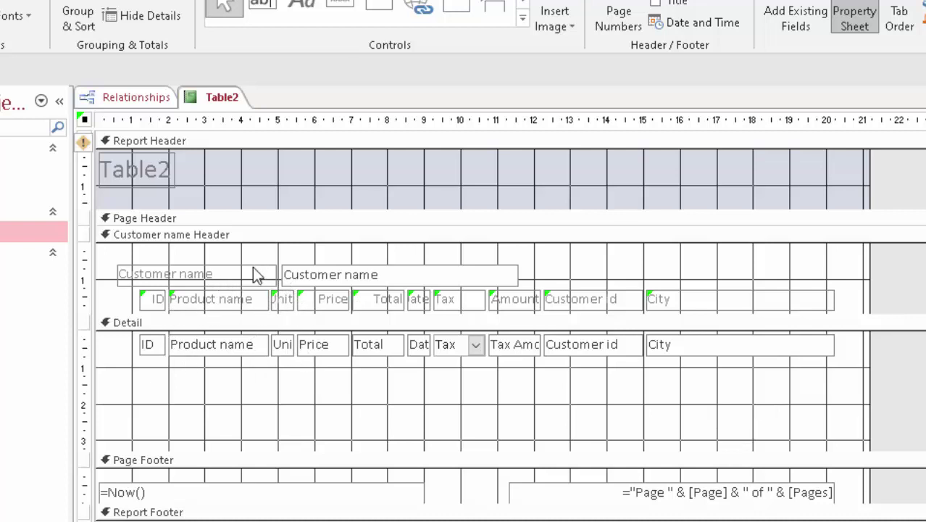
pyautogui.moveTo(255, 274); pyautogui.dragTo(262, 256)
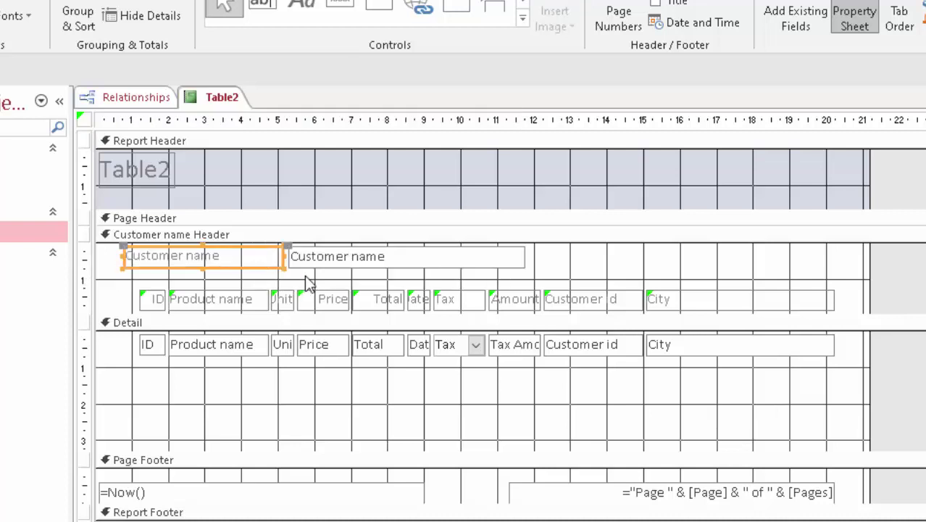
pyautogui.click(520, 257)
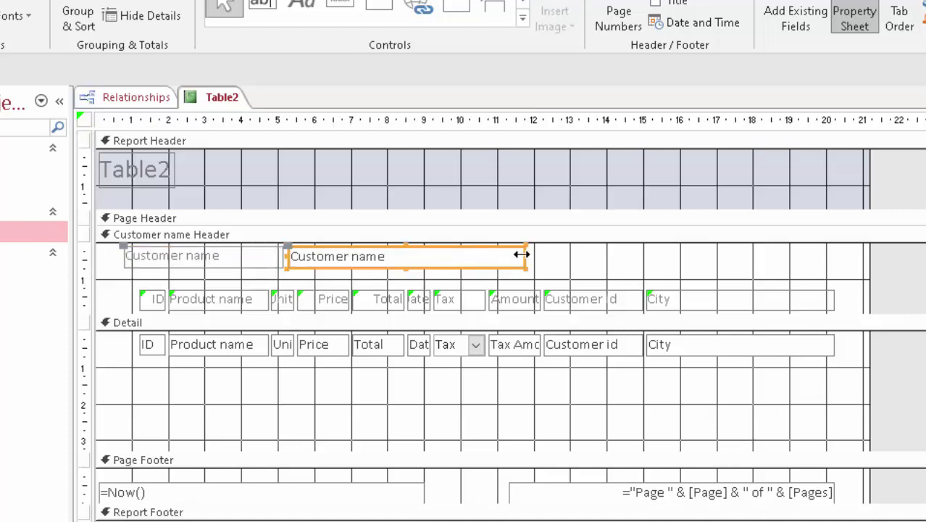
pyautogui.moveTo(522, 255); pyautogui.dragTo(425, 255)
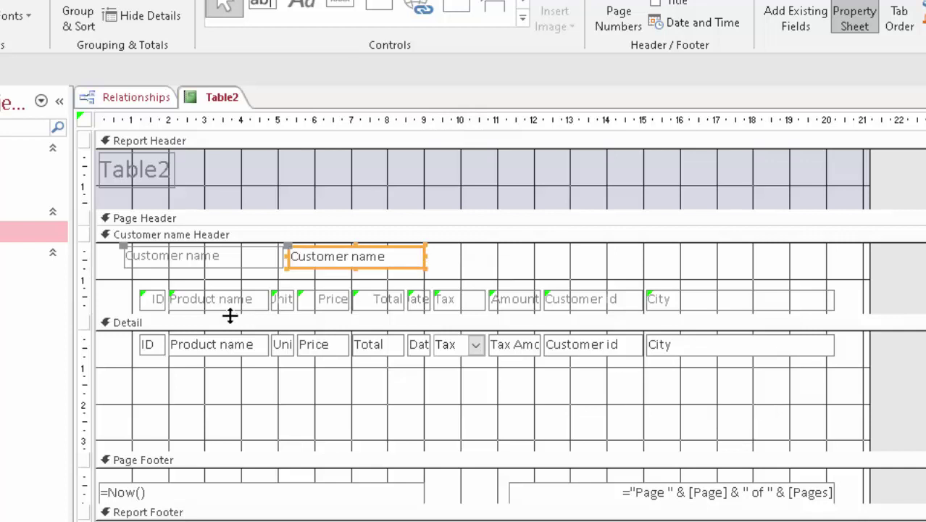
pyautogui.click(156, 303)
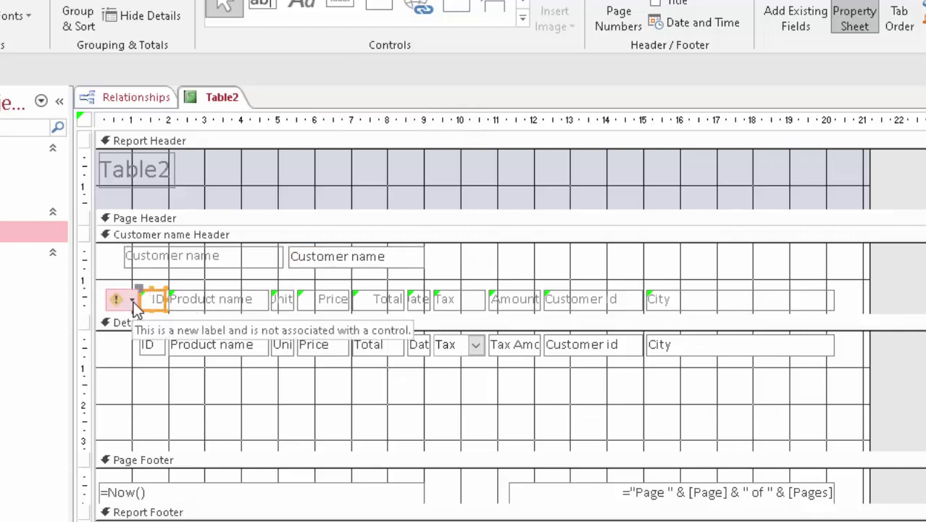
pyautogui.click(145, 322)
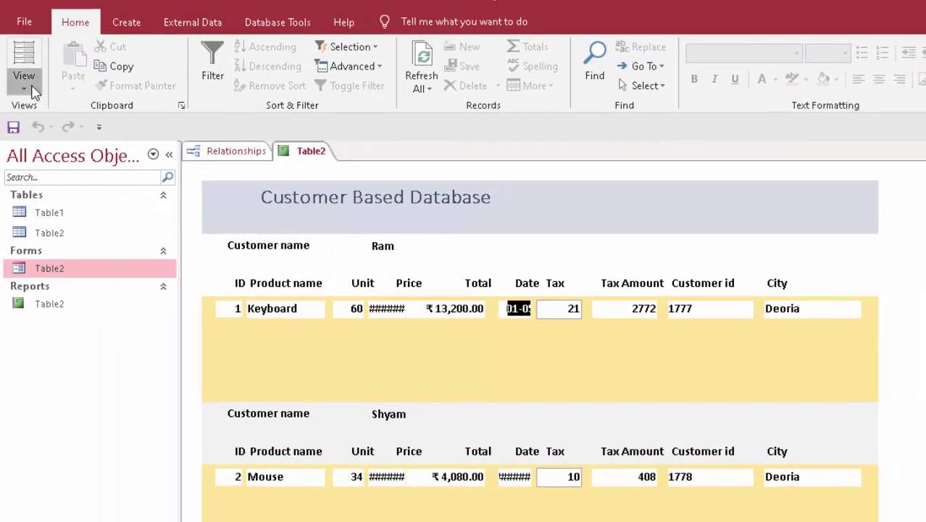
# In Design view, narrow the Total field from its left edge, then return to Report view
pyautogui.click(28, 81)
pyautogui.click(55, 226)
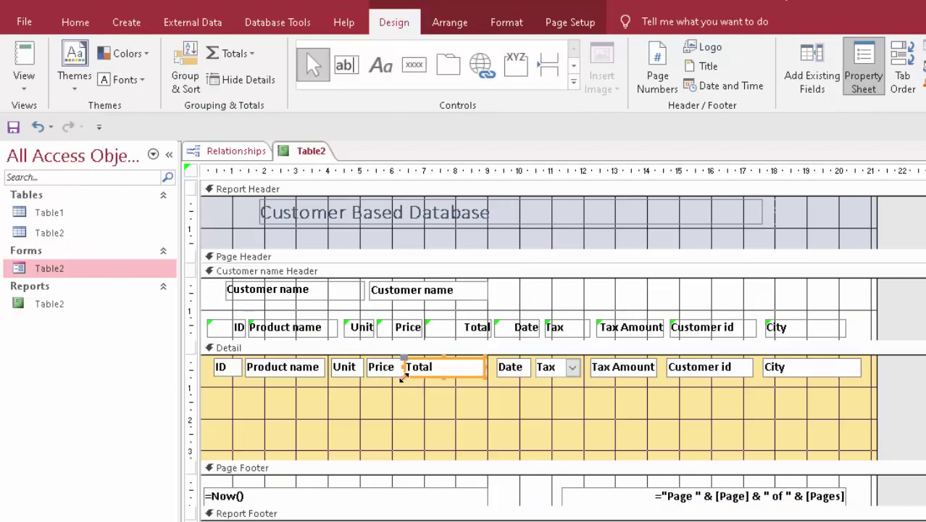
pyautogui.moveTo(403, 378); pyautogui.dragTo(416, 378)
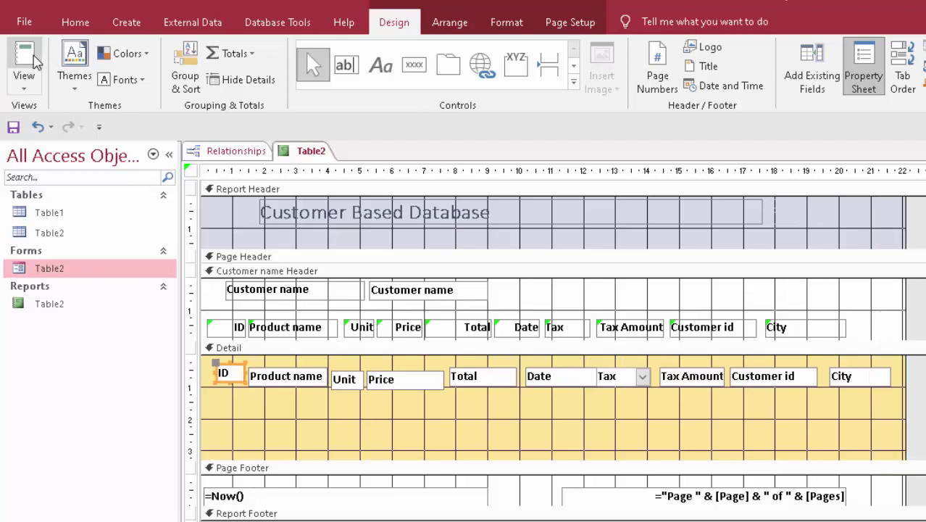
pyautogui.click(29, 62)
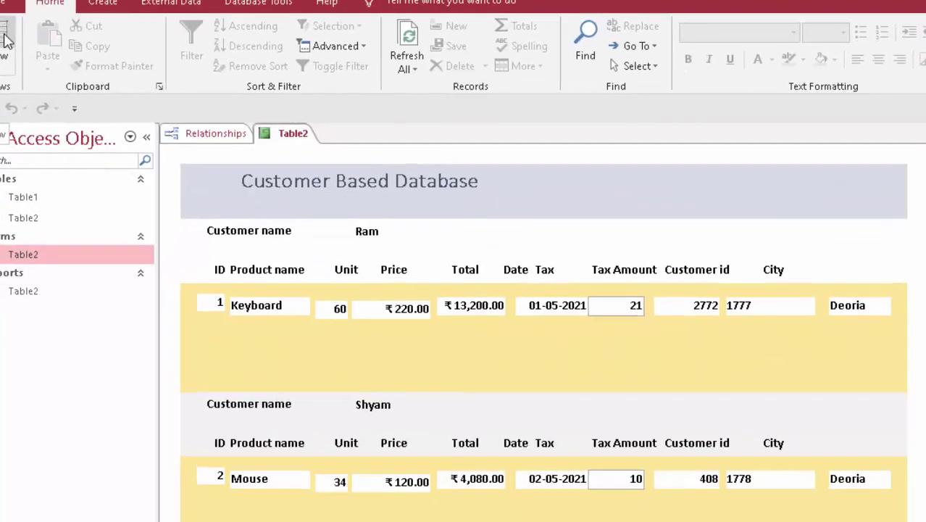